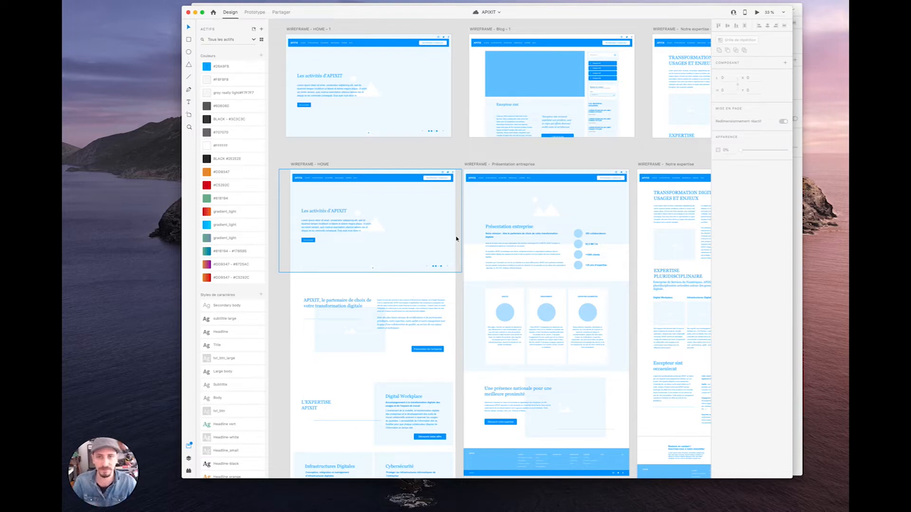
- Look over the home, blog, company presentation and expertise wireframe artboards to compare their layouts
left_click_drag(582, 180, 590, 159)
left_click_drag(471, 163, 458, 181)
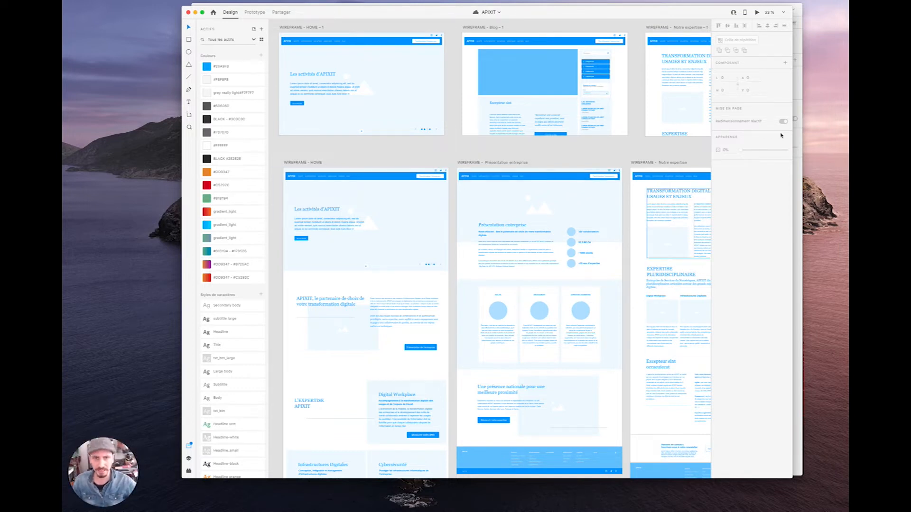
left_click_drag(672, 164, 350, 130)
left_click_drag(595, 241, 341, 207)
left_click_drag(552, 217, 303, 204)
left_click_drag(476, 219, 655, 230)
left_click_drag(409, 216, 681, 234)
left_click_drag(423, 194, 360, 223)
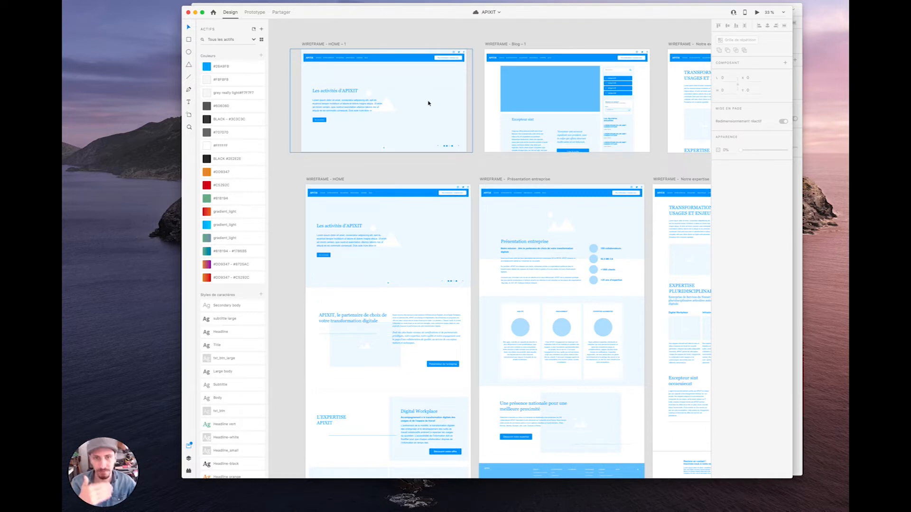
scroll(453, 209, "down", 3)
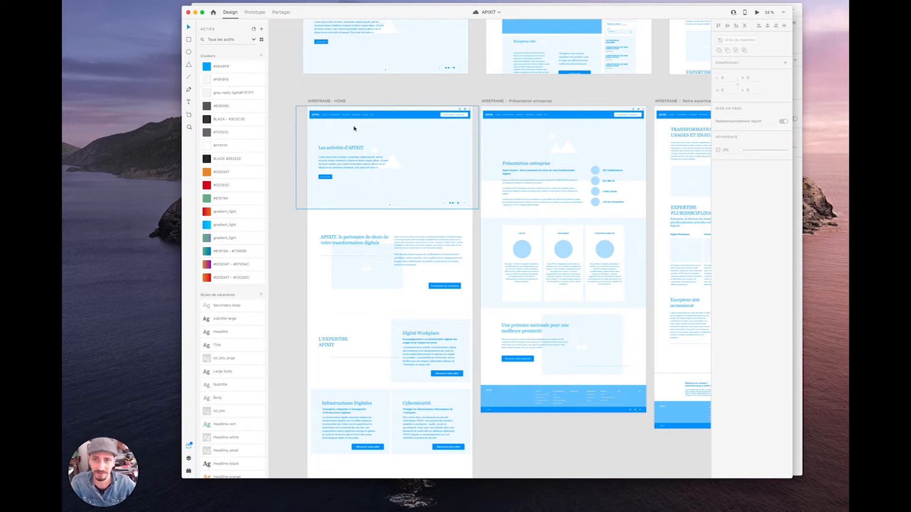
- Review the finished desktop and mobile mockups beneath the wireframes, going through the desktop home page down to its footer
left_click(327, 100)
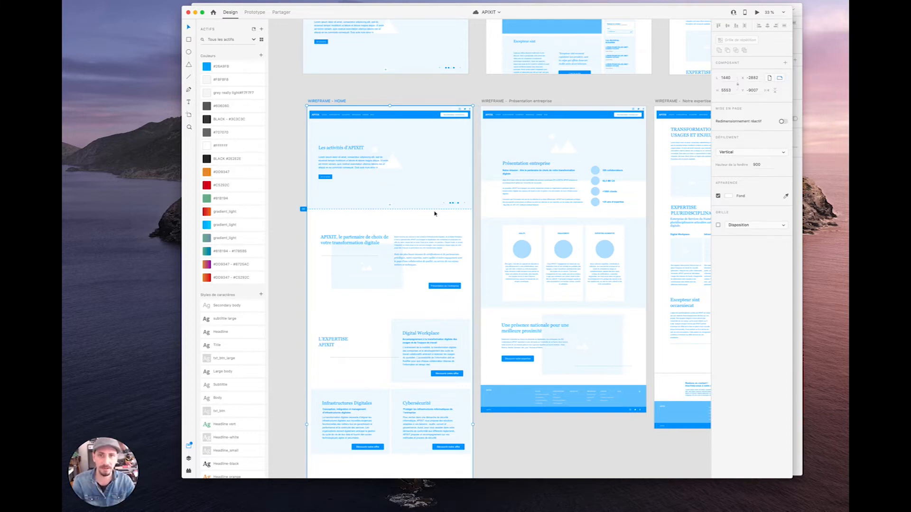
scroll(425, 242, "down", 15)
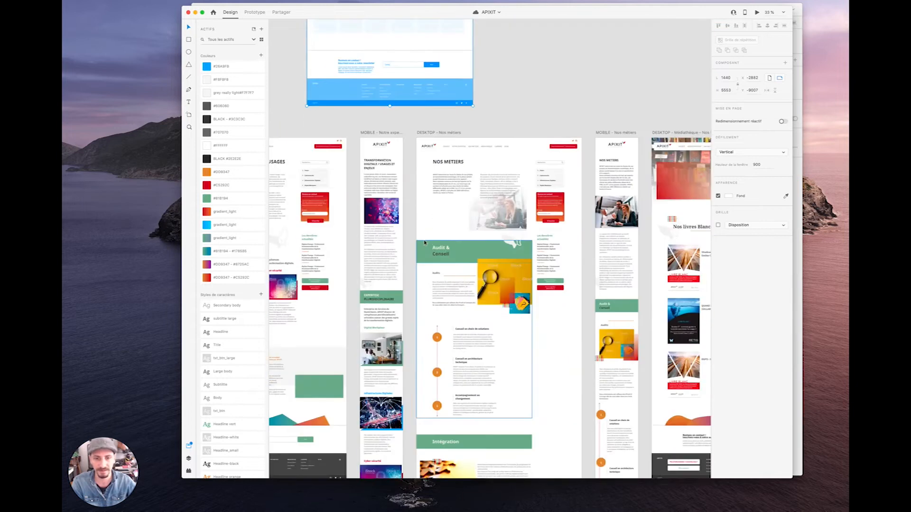
scroll(425, 242, "left", 10)
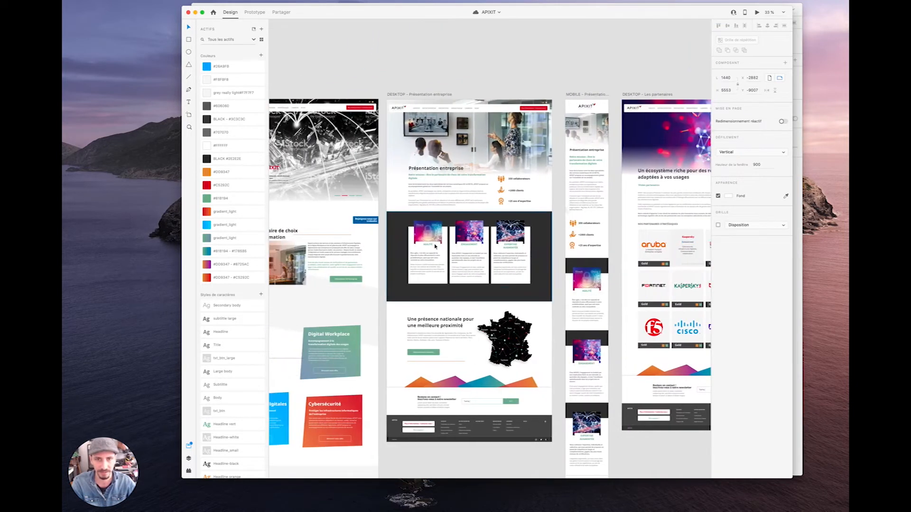
scroll(434, 246, "left", 10)
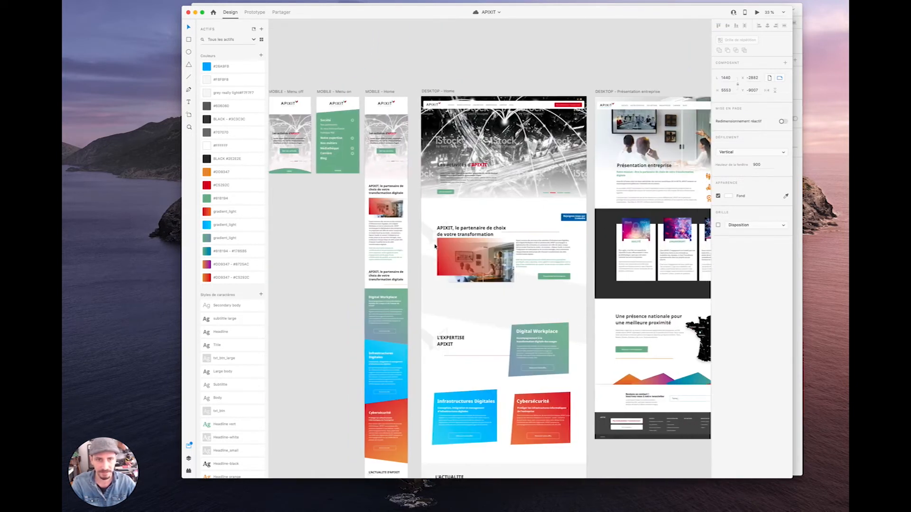
scroll(435, 246, "right", 5)
scroll(434, 247, "down", 10)
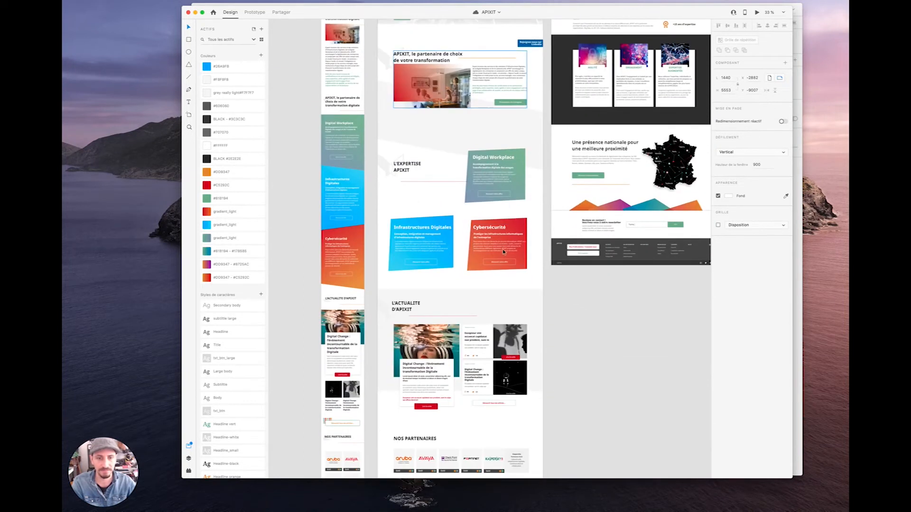
scroll(504, 251, "down", 5)
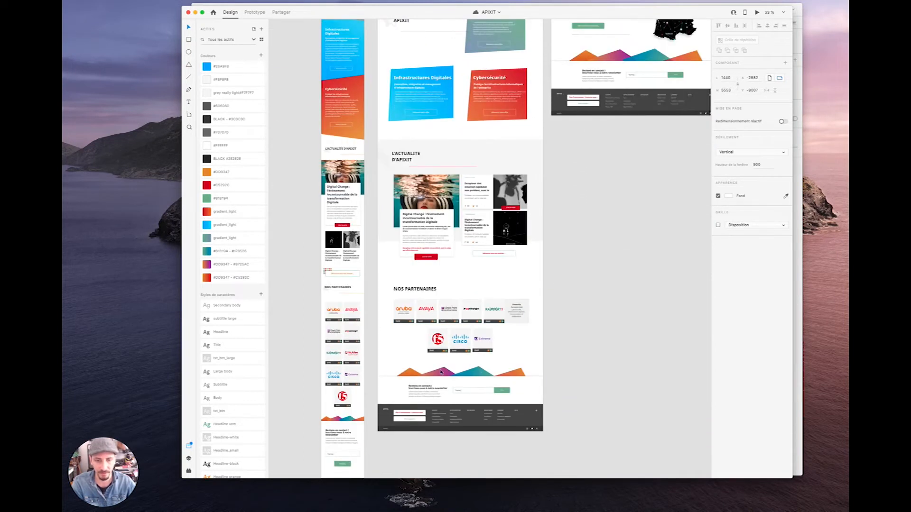
scroll(445, 215, "up", 5)
scroll(445, 215, "up", 1)
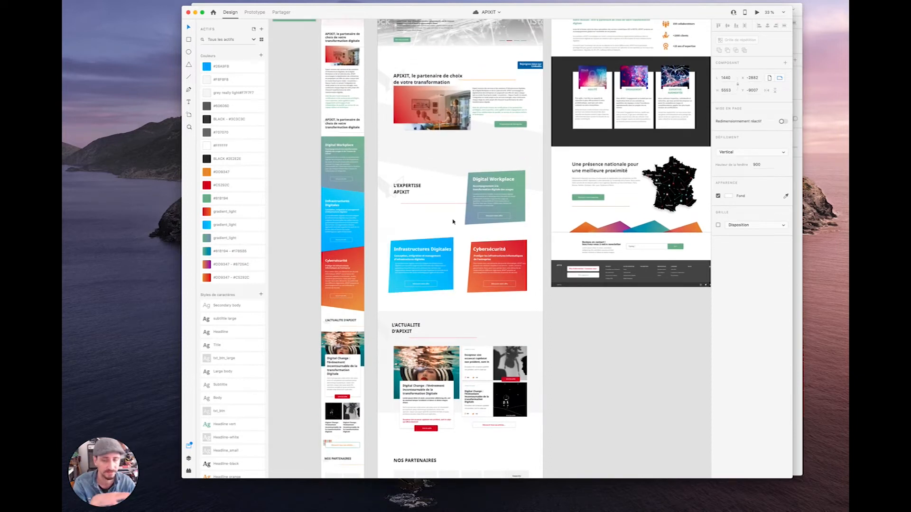
- Return to the WIREFRAME - HOME artboard and inspect its hero and introduction sections up close
scroll(453, 221, "up", 5)
scroll(504, 189, "up", 10)
scroll(550, 201, "up", 5)
scroll(550, 201, "down", 10)
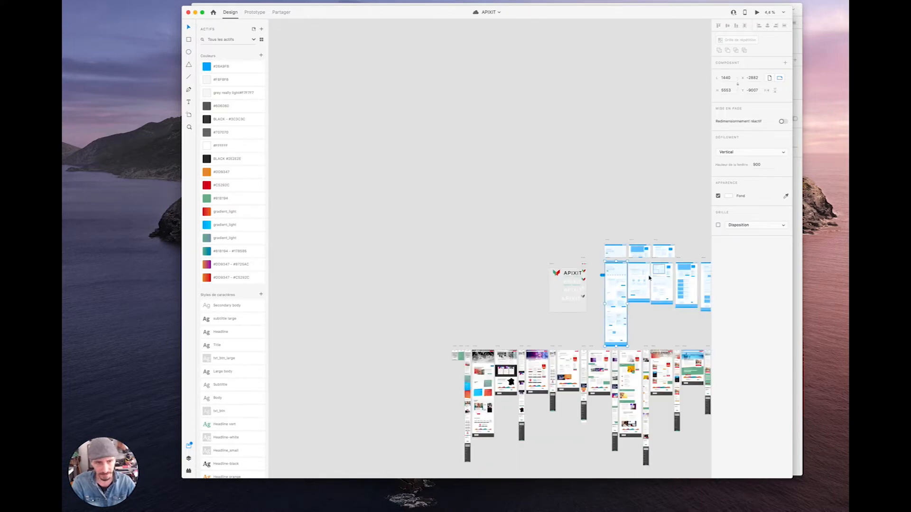
scroll(625, 282, "up", 3)
scroll(625, 282, "up", 10)
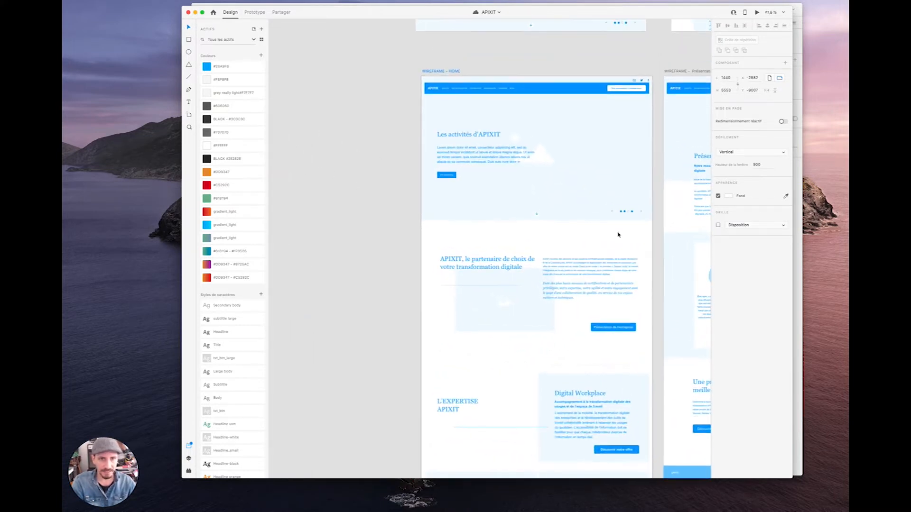
left_click(426, 66)
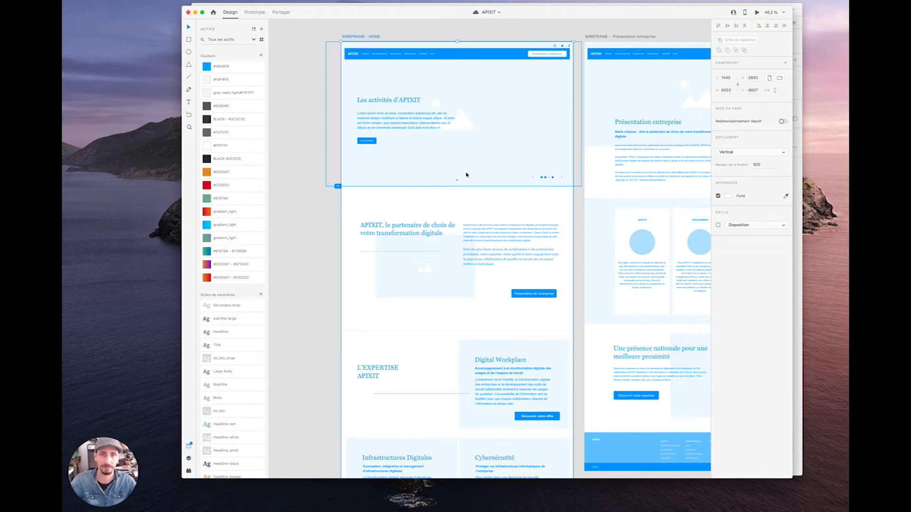
scroll(535, 259, "up", 2)
left_click(535, 258)
scroll(534, 258, "down", 1)
scroll(544, 251, "up", 2)
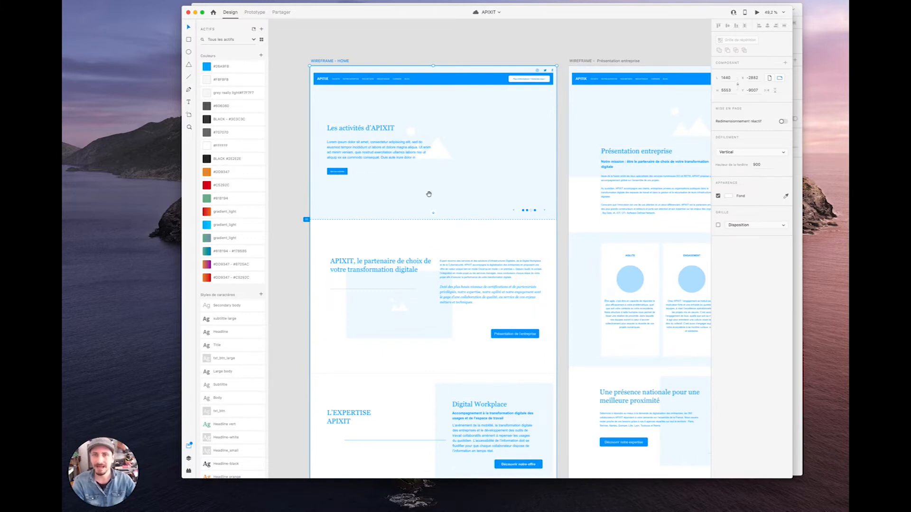
scroll(426, 195, "down", 2)
left_click(451, 175)
left_click_drag(450, 175, 432, 179)
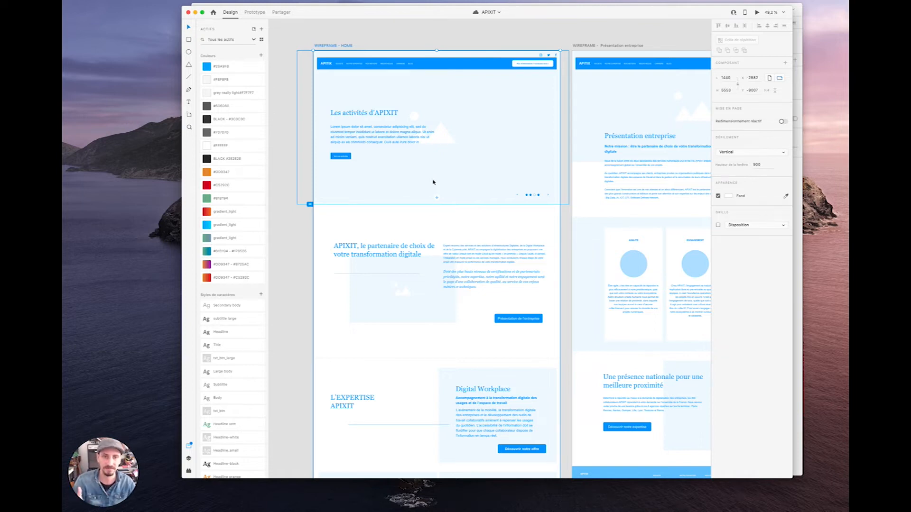
- Examine the home wireframe's expertise, news and partners sections, ending back at its hero
scroll(433, 181, "down", 15)
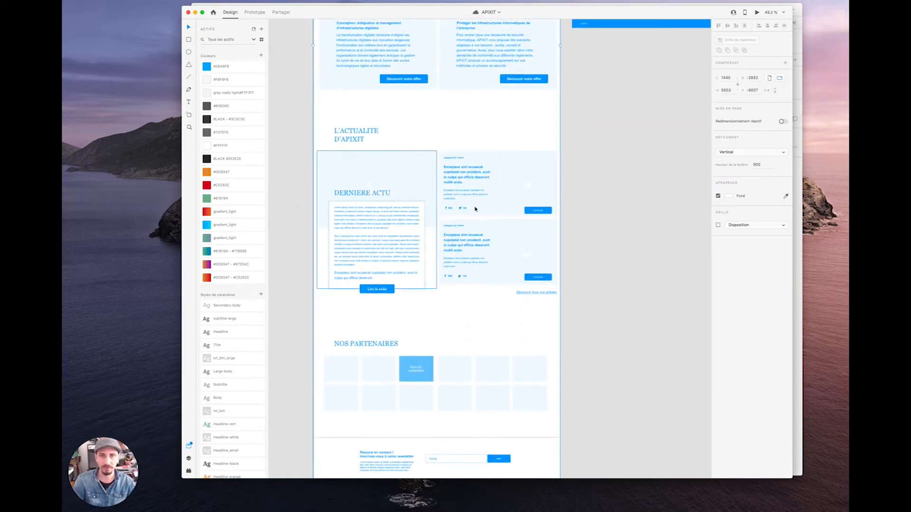
scroll(475, 209, "up", 8)
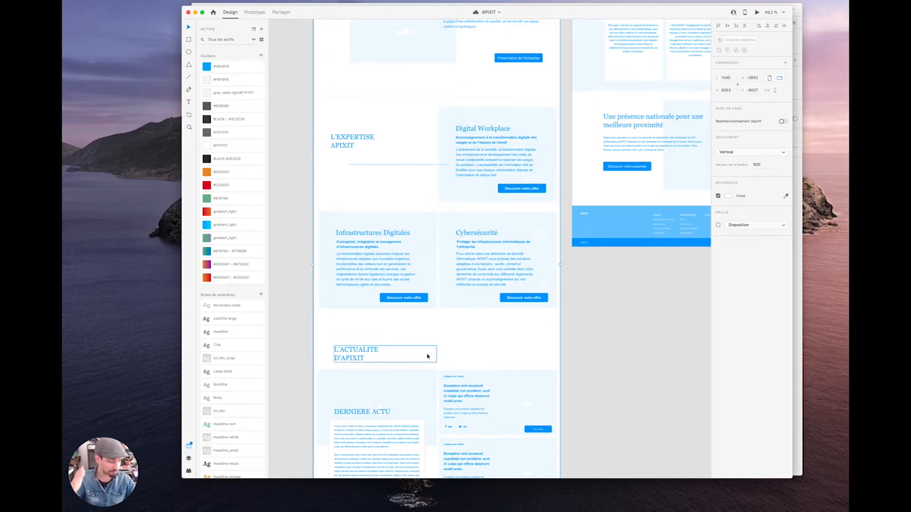
scroll(427, 356, "down", 7)
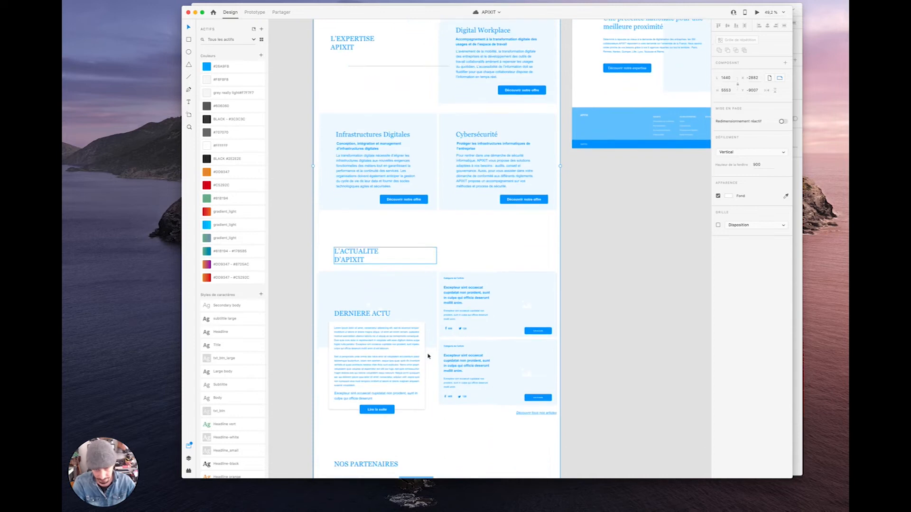
scroll(428, 356, "up", 17)
scroll(428, 357, "up", 8)
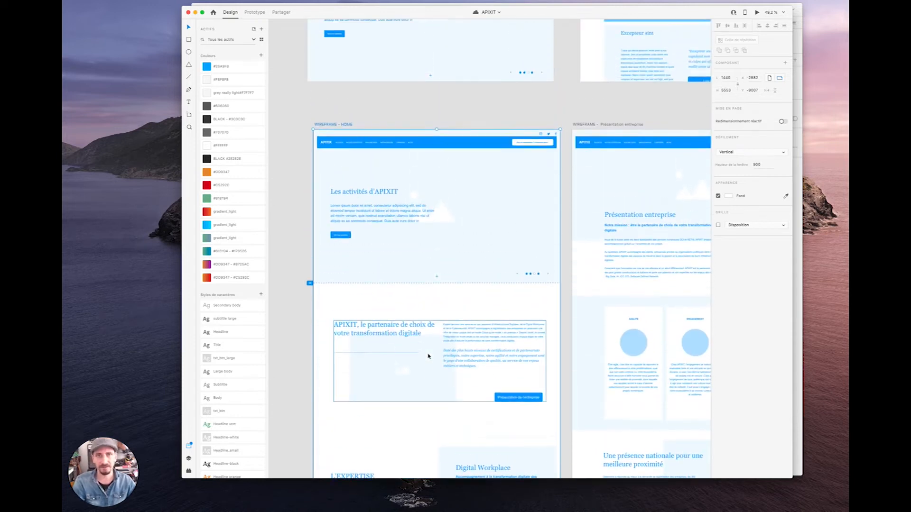
scroll(428, 356, "down", 3)
scroll(428, 356, "down", 5)
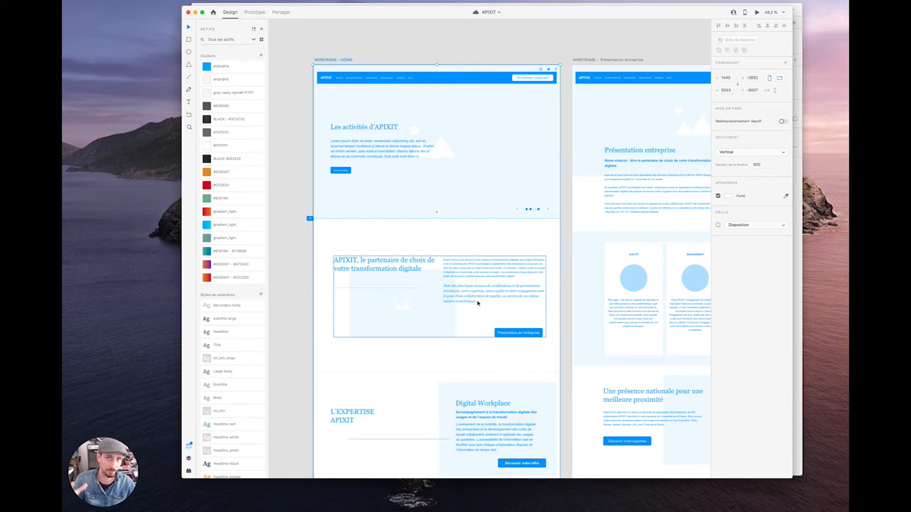
- Compare the Notre expertise and Blog wireframes with the home and Présentation entreprise wireframes
scroll(477, 303, "right", 10)
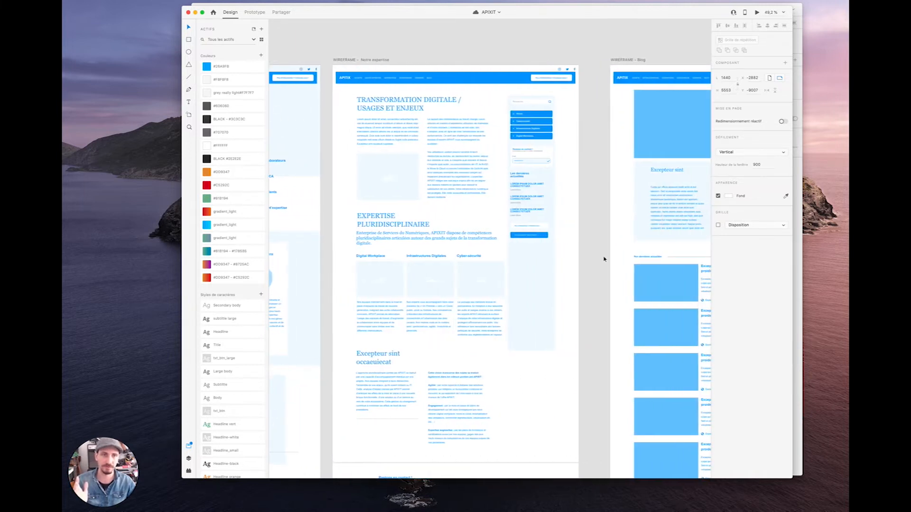
scroll(605, 259, "up", 3)
scroll(605, 259, "down", 3)
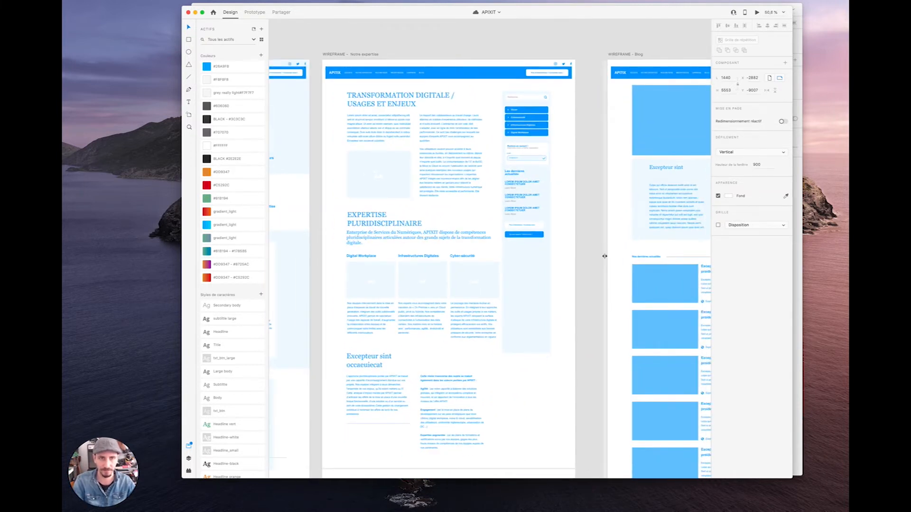
scroll(605, 259, "left", 10)
scroll(605, 256, "left", 5)
scroll(604, 256, "down", 3)
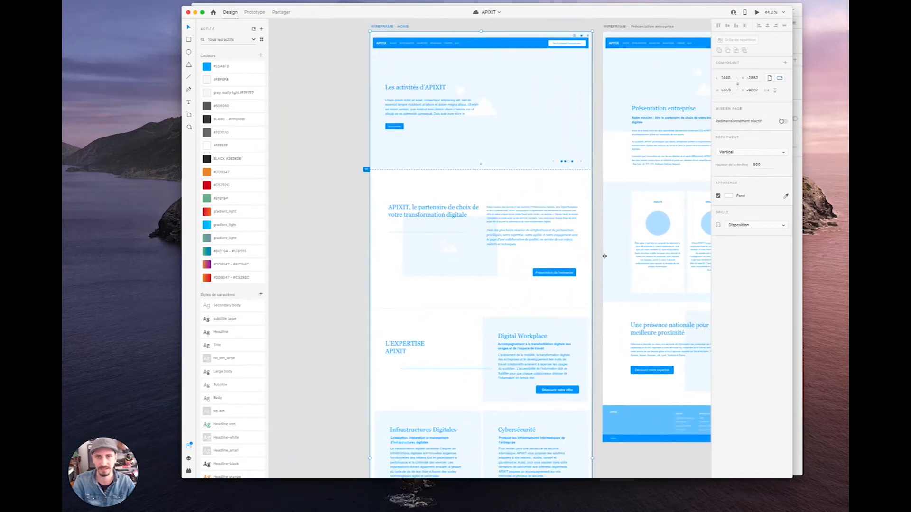
left_click(568, 213)
left_click_drag(568, 214, 518, 228)
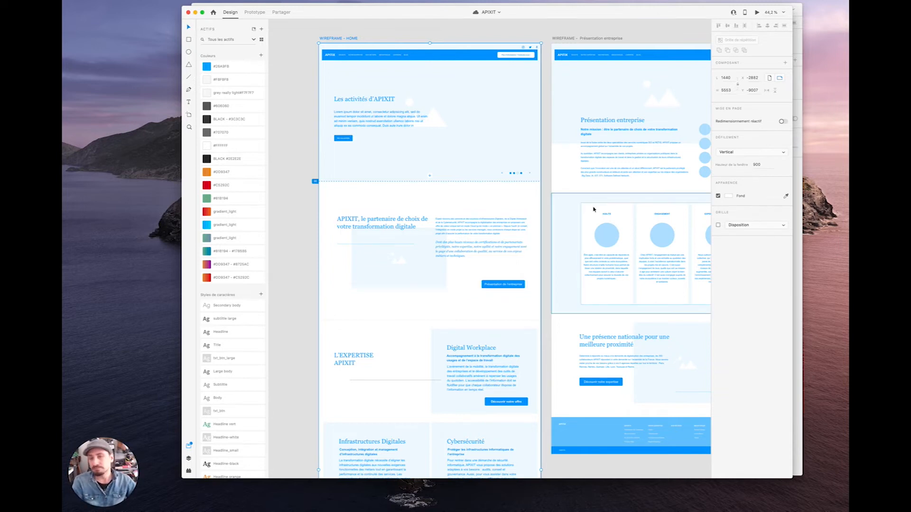
- Clear the artboard selection and look across the home and Présentation entreprise wireframes side by side
left_click_drag(672, 12, 652, 15)
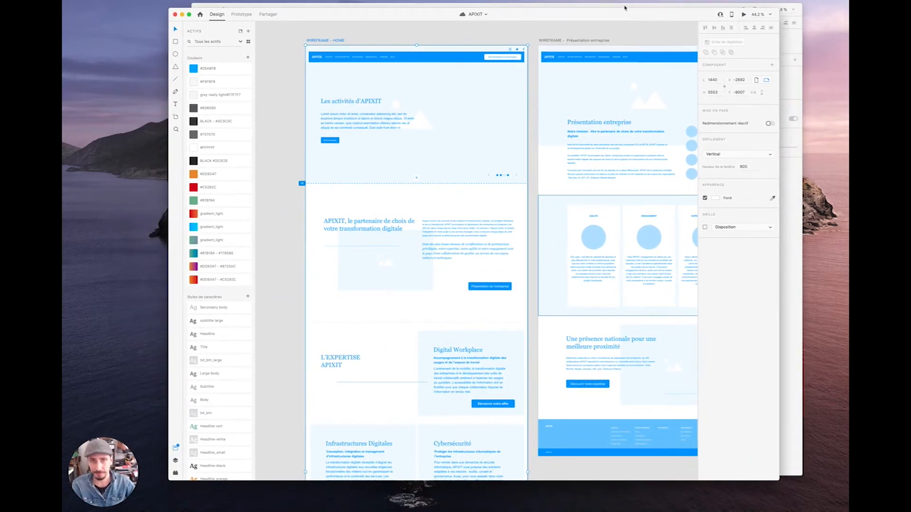
scroll(664, 328, "right", 10)
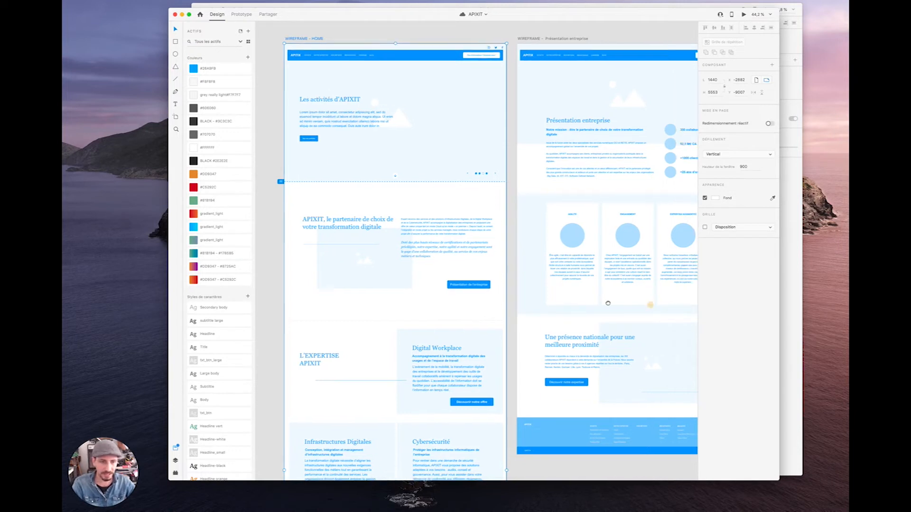
mouse_move(618, 304)
left_mouse_down()
mouse_move(397, 258)
mouse_move(471, 254)
mouse_move(548, 297)
mouse_move(601, 309)
left_mouse_up()
left_click_drag(377, 264, 600, 256)
left_click_drag(354, 197, 391, 224)
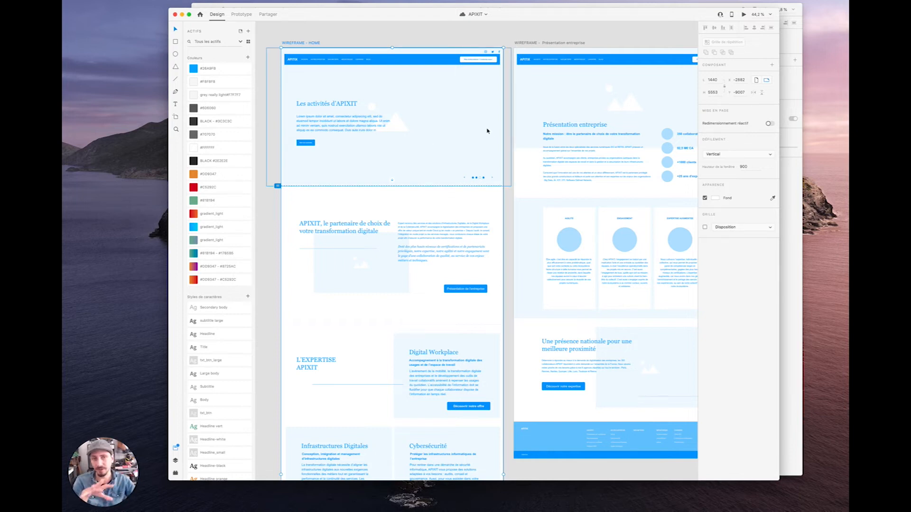
left_click(466, 34)
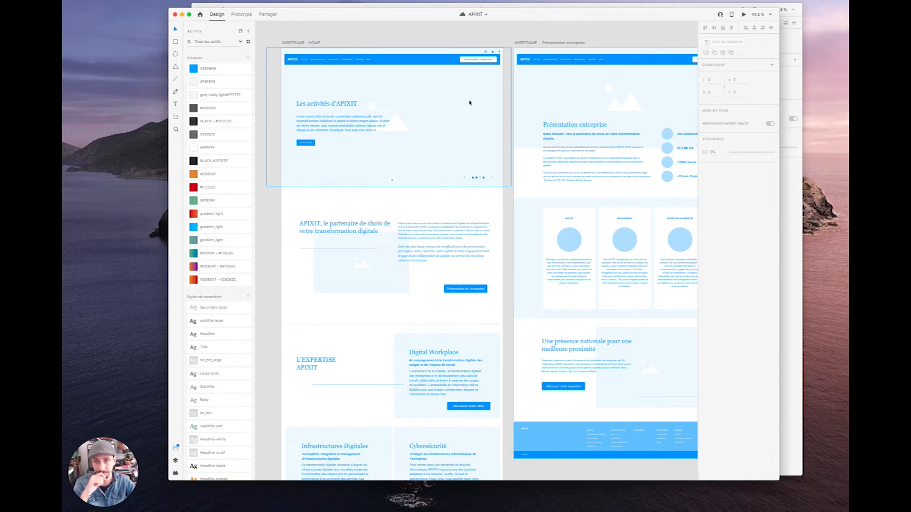
left_click(385, 36)
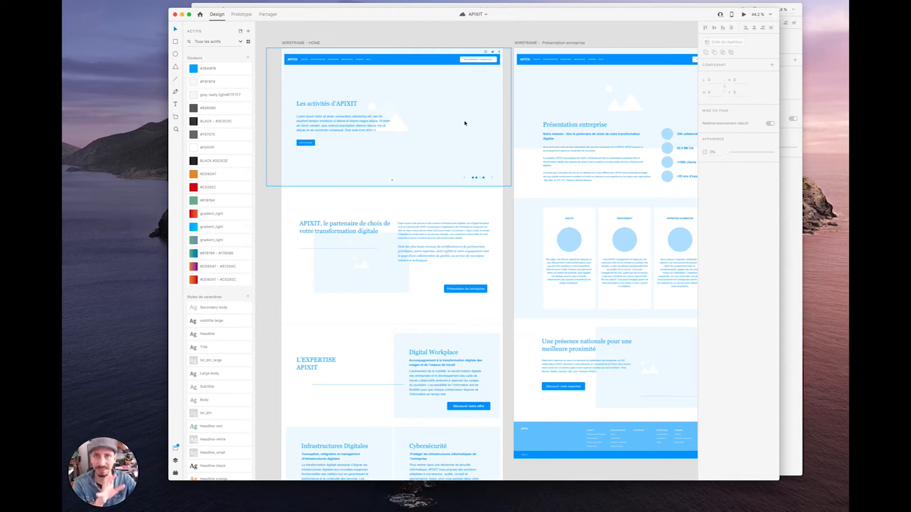
left_click_drag(591, 182, 358, 184)
left_click_drag(550, 215, 349, 169)
left_click_drag(382, 233, 470, 236)
left_click_drag(415, 222, 652, 184)
left_click_drag(432, 193, 551, 267)
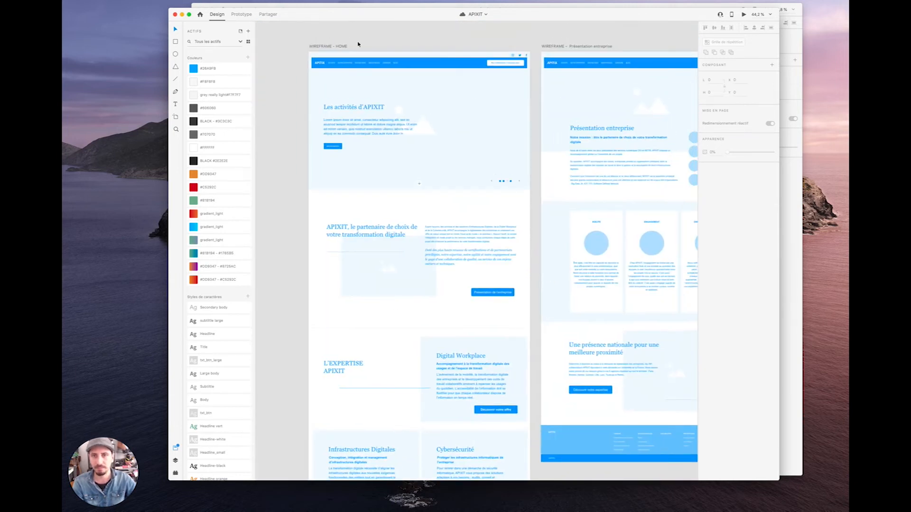
- Open the web page of the Wireframes UI kits for Adobe XD in the browser
left_click(510, 147)
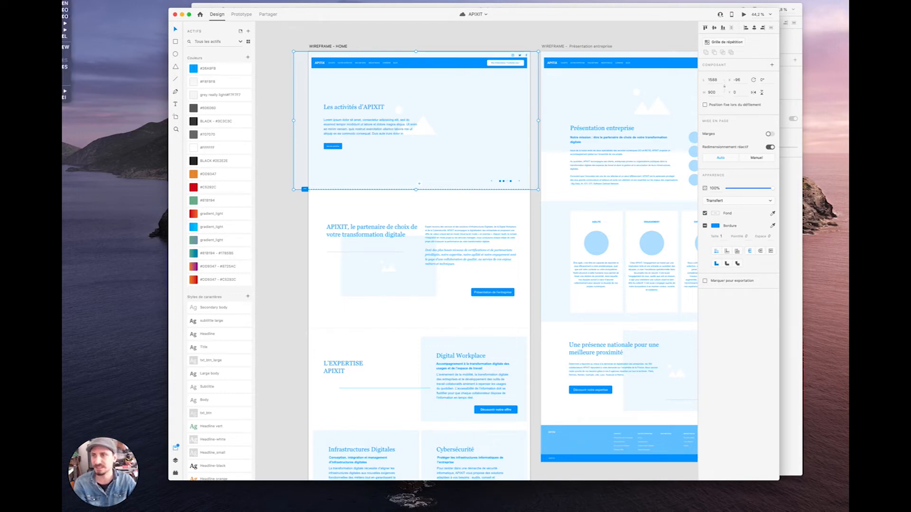
mouse_move(65, 30)
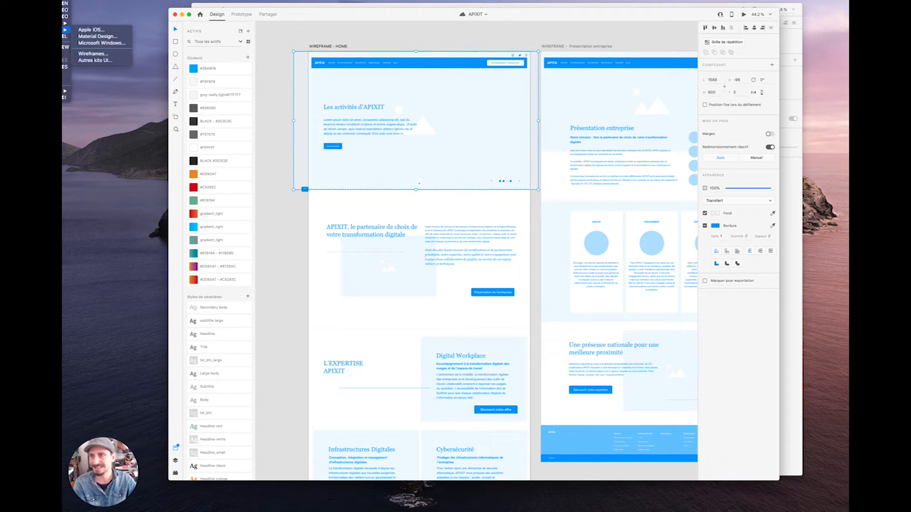
left_click(105, 56)
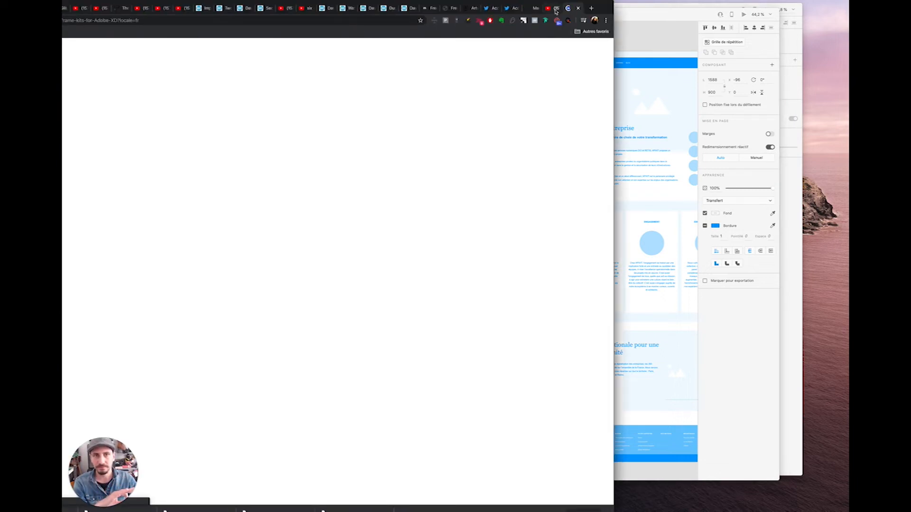
- Detach the Behance wireframe kit page into its own browser window and put the other browser window out of view
left_click_drag(581, 9, 615, 16)
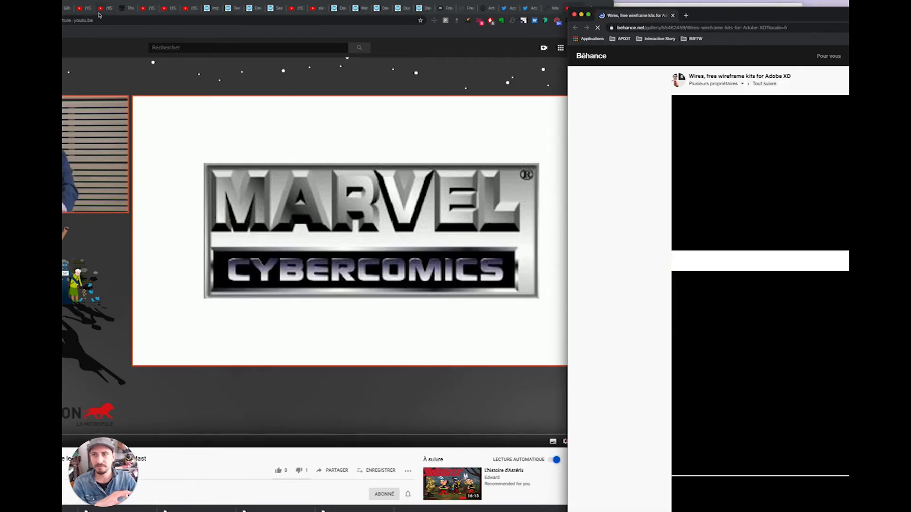
left_click_drag(118, 6, 262, 8)
left_click(75, 10)
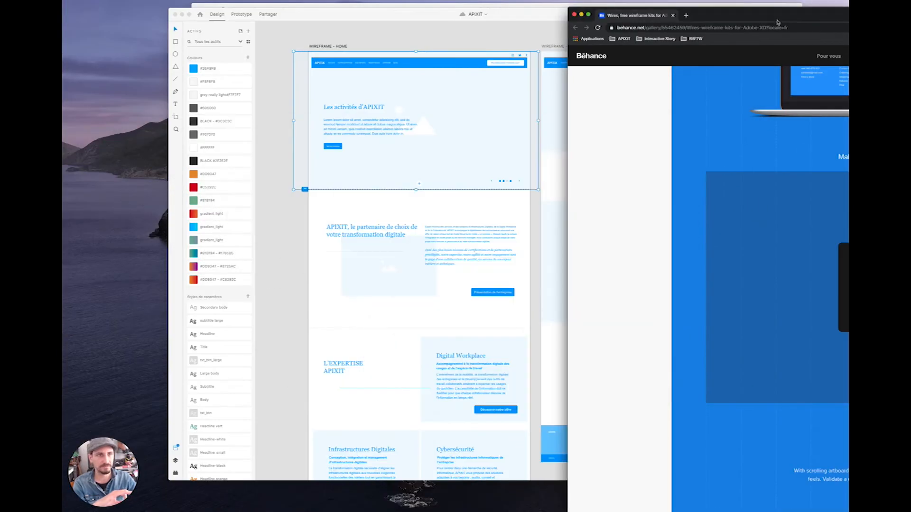
- Bring the Behance page back into full view, download the Wires wireframe kits and open the downloaded archive
left_click_drag(765, 4, 552, 3)
double_click(553, 3)
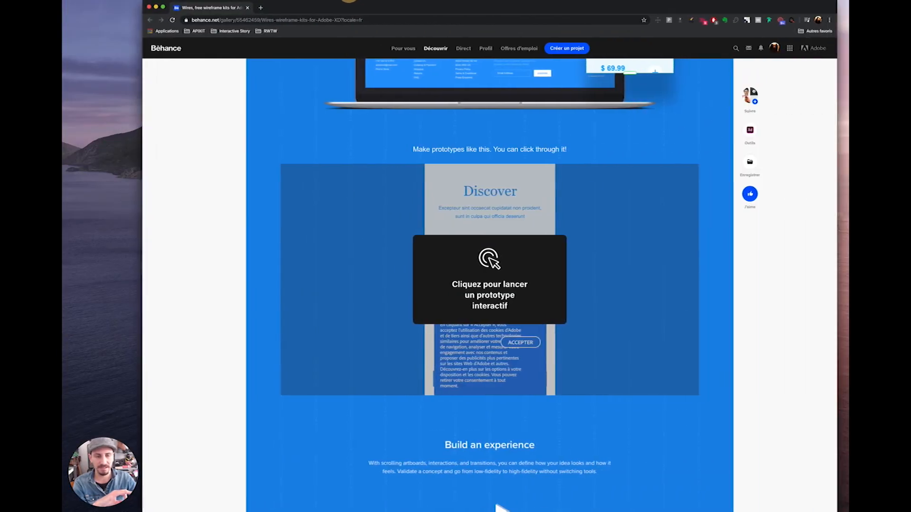
scroll(525, 308, "up", 10)
scroll(525, 308, "up", 10)
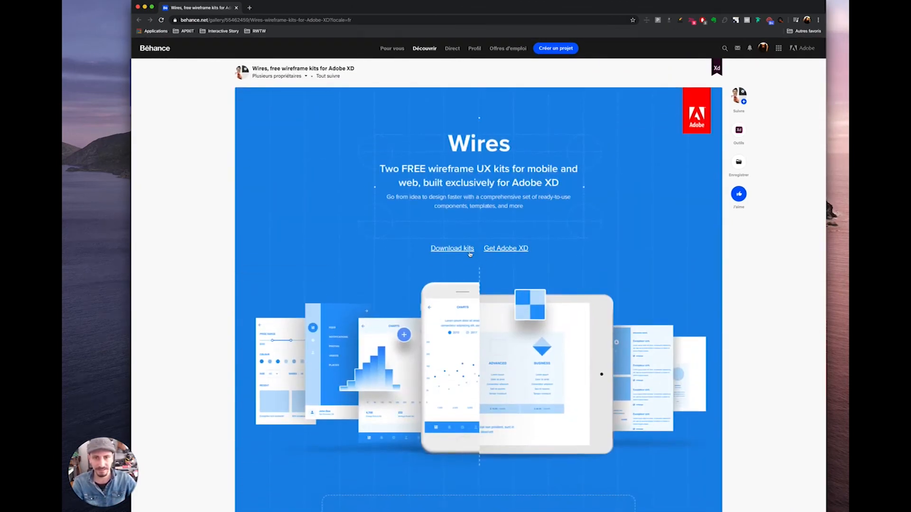
left_click(467, 250)
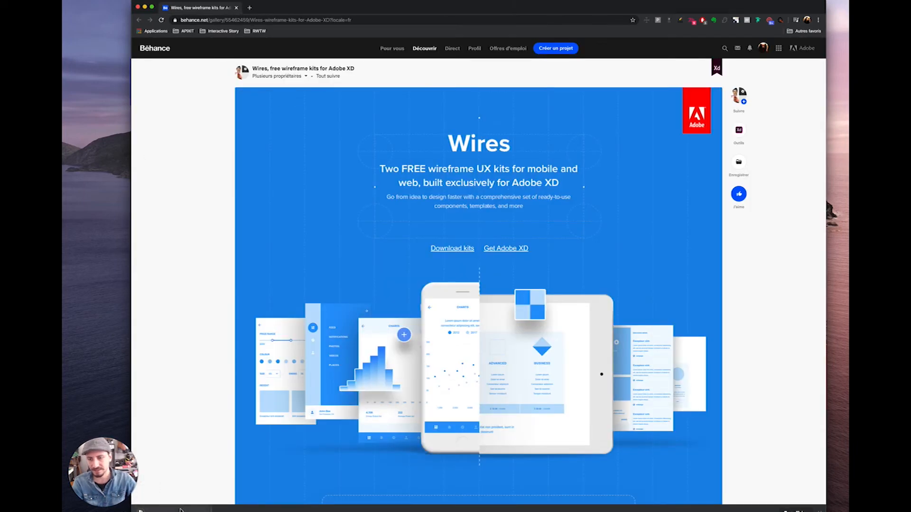
left_click(180, 510)
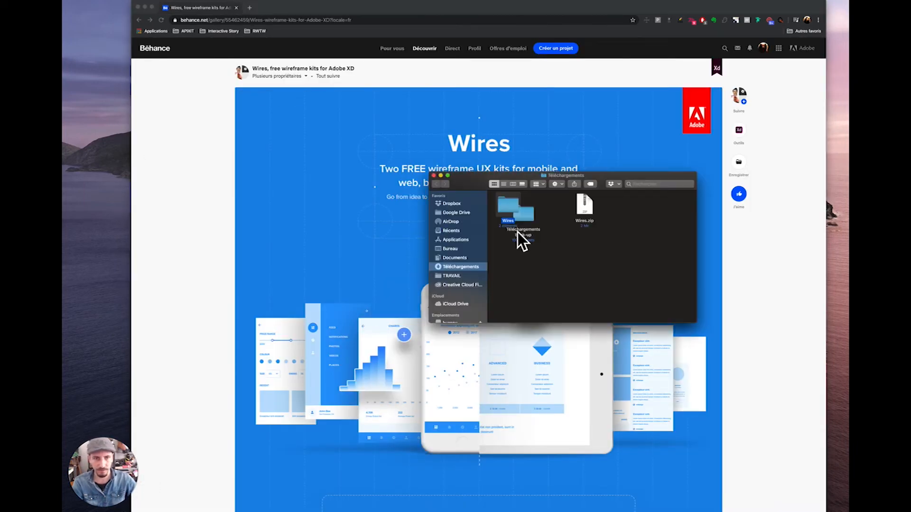
- Put the browser window out of view and open the extracted Wires folder in the downloads folder
left_click_drag(505, 202, 593, 256)
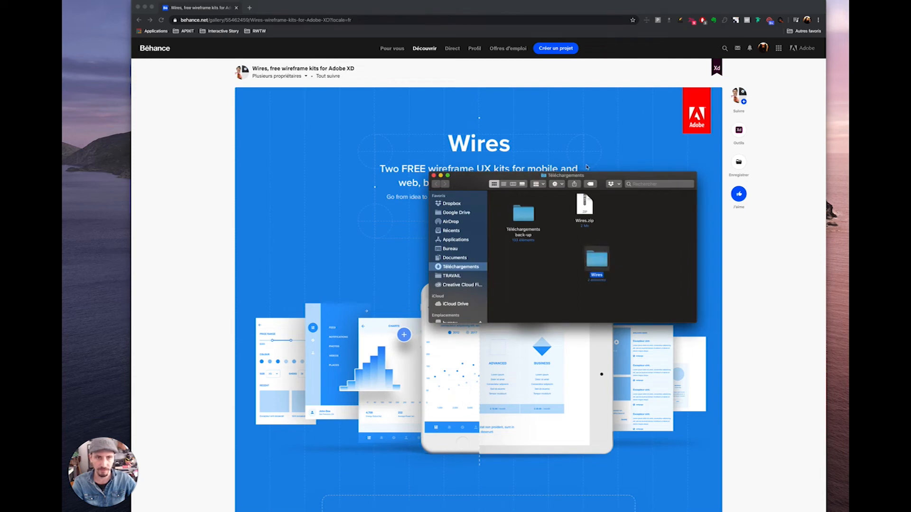
left_click_drag(613, 176, 371, 138)
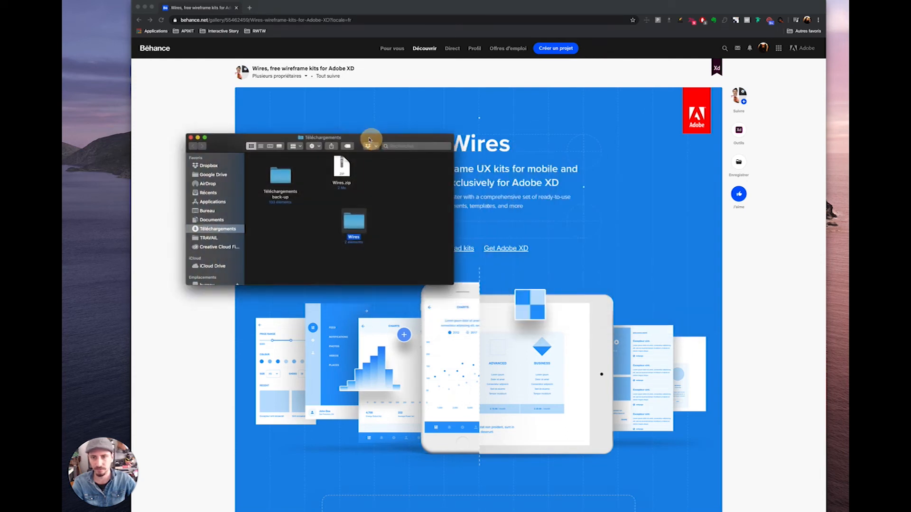
left_click(144, 7)
left_click_drag(357, 142, 296, 130)
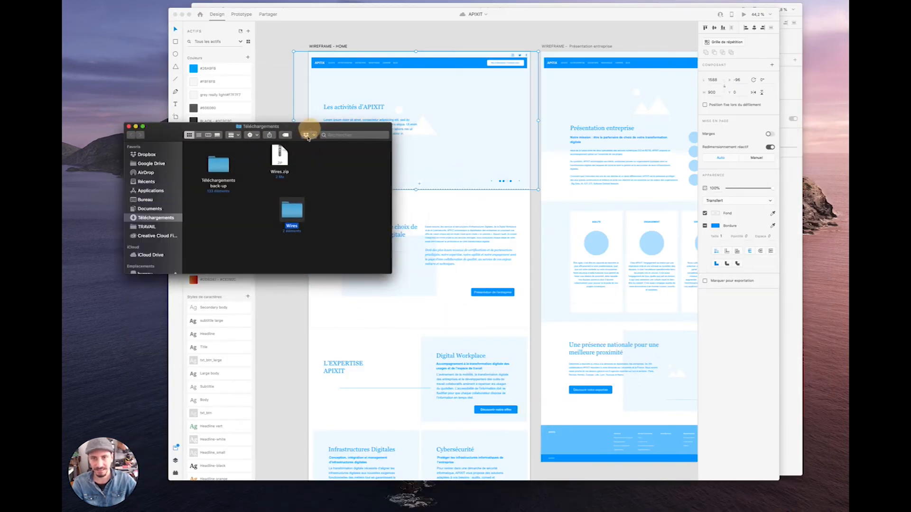
double_click(295, 208)
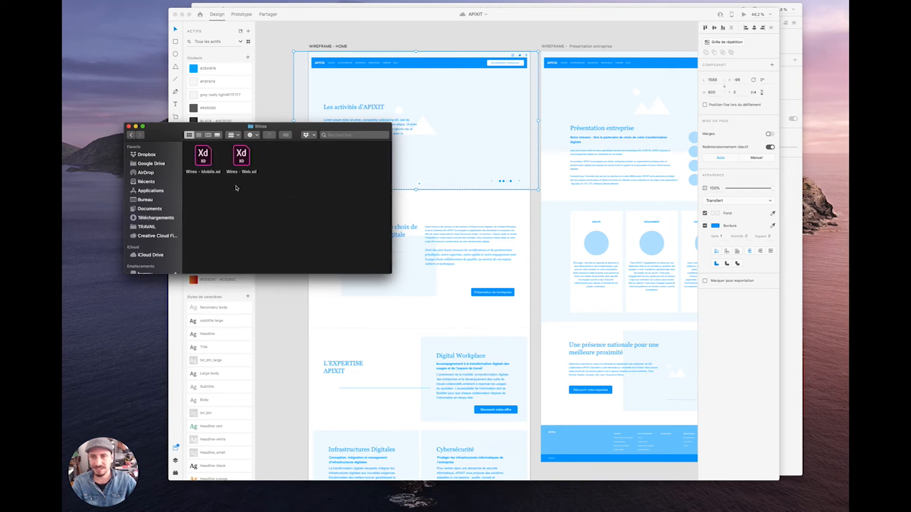
- Open the web kit file Wires - Web.xd from the Wires folder in Adobe XD
left_click(245, 160)
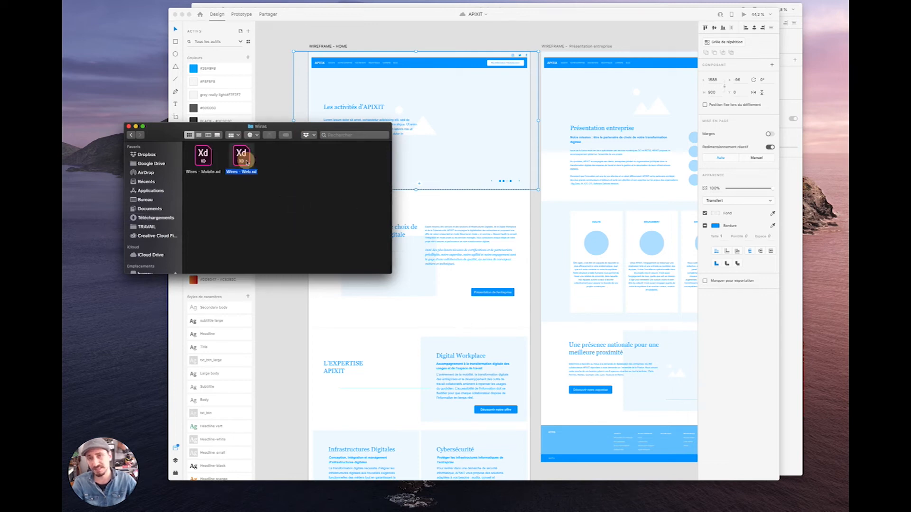
left_click(207, 158)
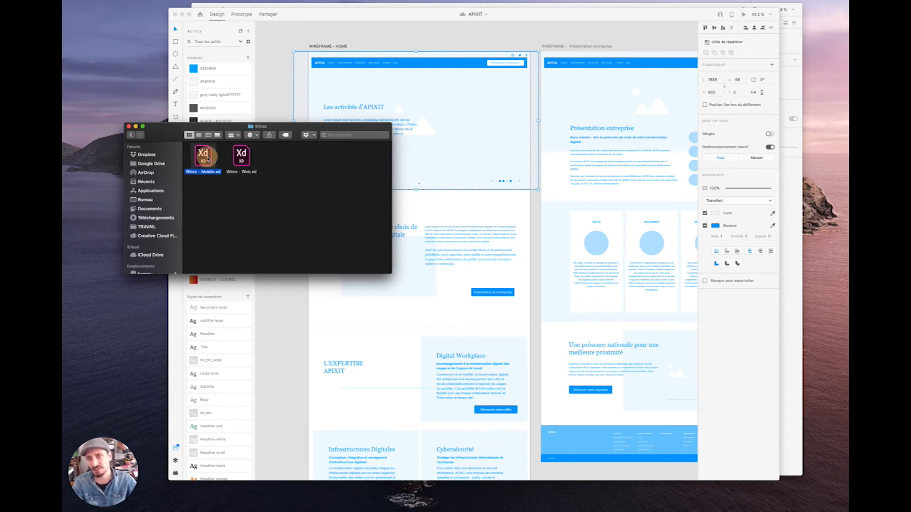
double_click(243, 157)
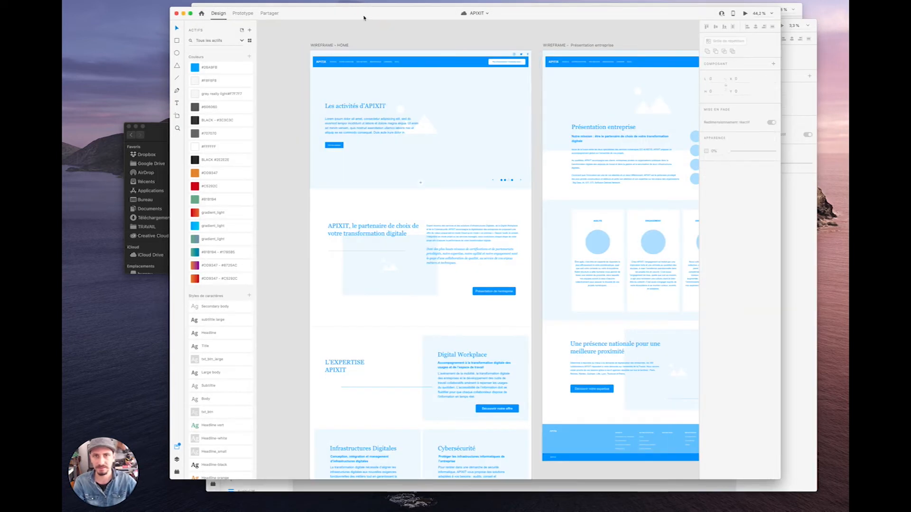
- Put the APIXIT document out of view and place the Wires - Web window so the Sans titre-1 window stays reachable
left_click_drag(364, 18, 367, 31)
left_click(187, 27)
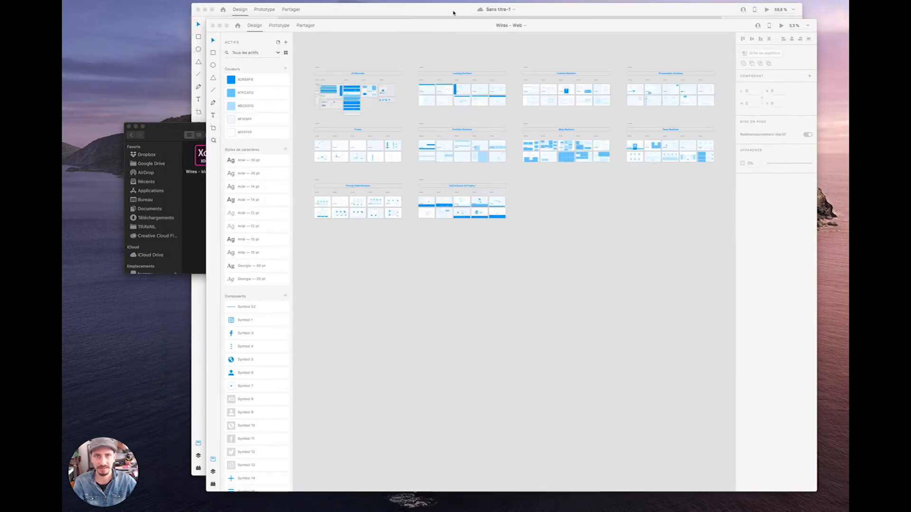
left_click_drag(455, 29, 358, 26)
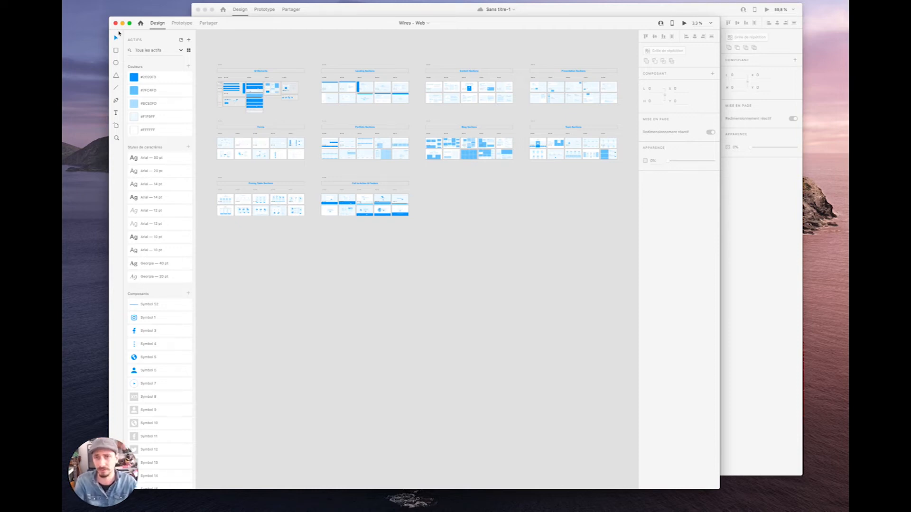
- Examine the UI Elements and Landing Sections artboards of the Wires - Web kit up close
scroll(250, 91, "up", 10)
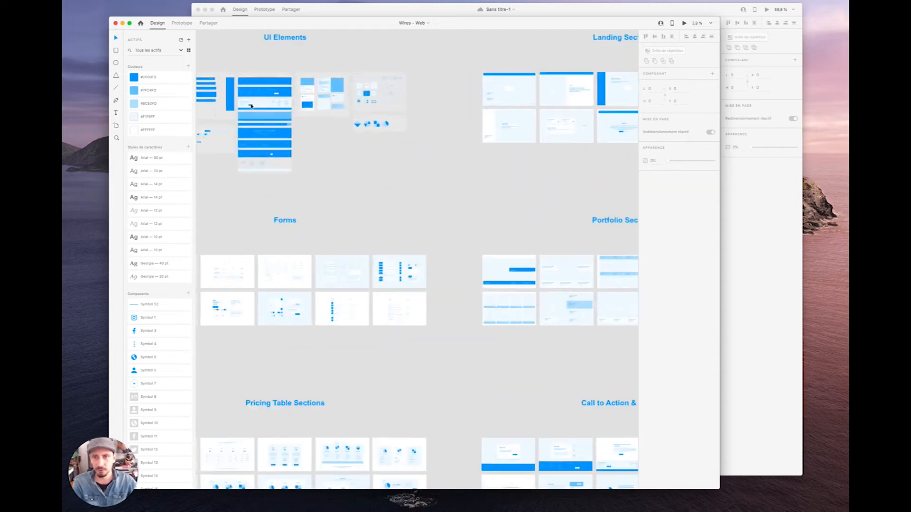
left_click_drag(453, 137, 251, 207)
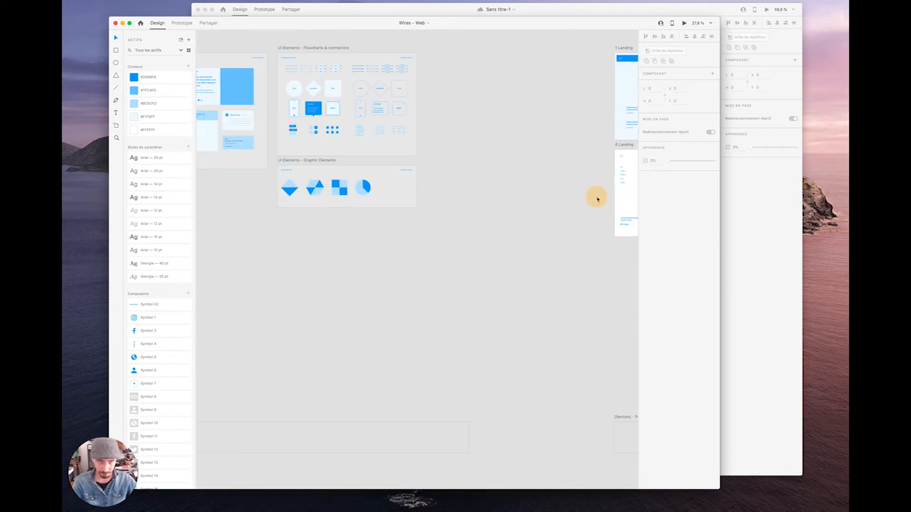
left_click_drag(596, 195, 306, 241)
left_click_drag(550, 201, 304, 231)
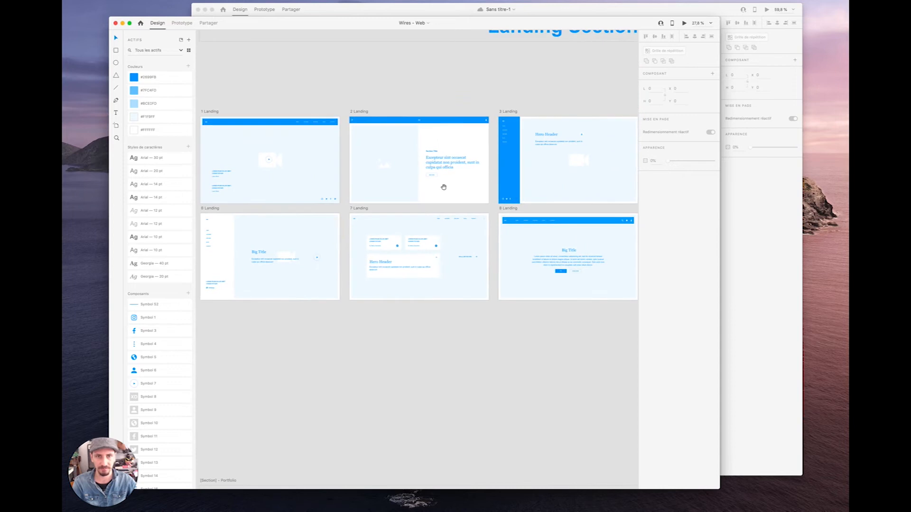
left_click_drag(534, 156, 604, 208)
left_click_drag(209, 176, 577, 198)
left_click_drag(323, 180, 569, 152)
left_click_drag(284, 154, 332, 138)
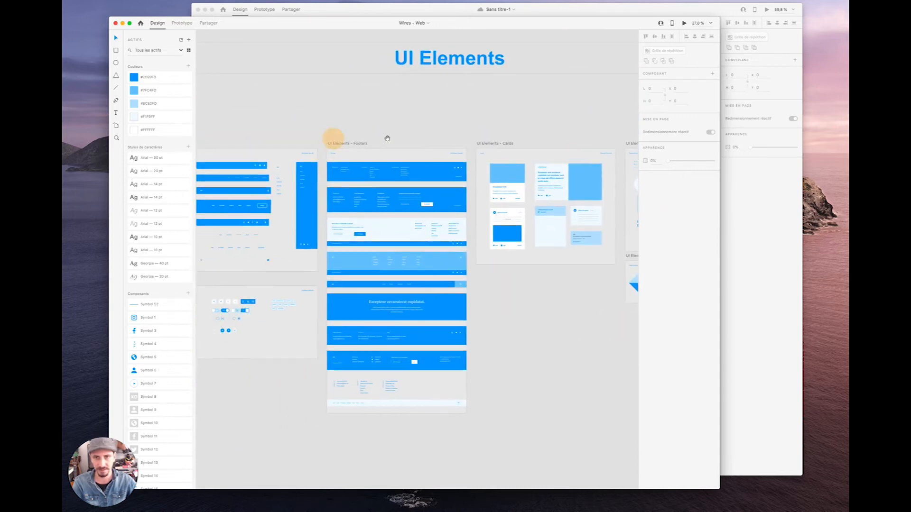
- Look through the footer elements, the Forms artboards and the Portfolio Sections of the kit
left_click_drag(476, 255, 522, 150)
left_click_drag(490, 320, 490, 179)
left_click_drag(533, 330, 532, 179)
left_click_drag(537, 286, 508, 203)
left_click_drag(440, 225, 180, 252)
left_click_drag(451, 240, 170, 245)
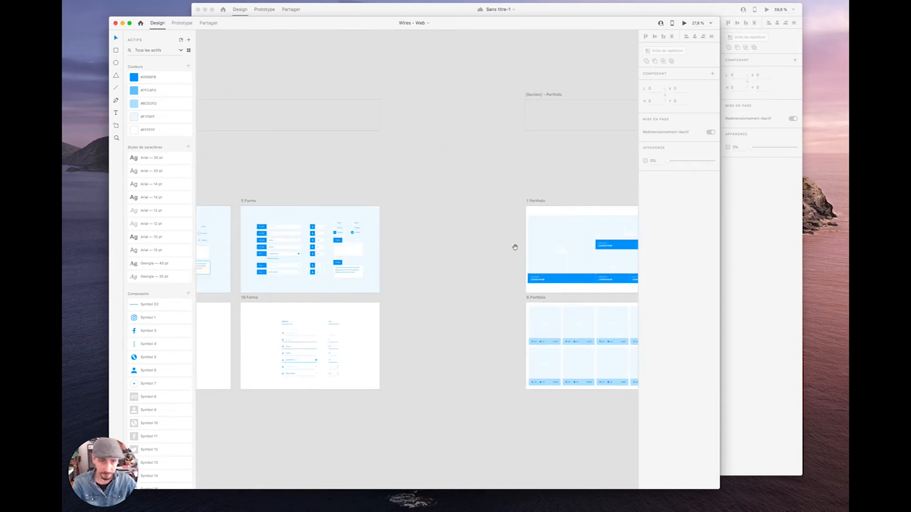
left_click_drag(512, 244, 220, 264)
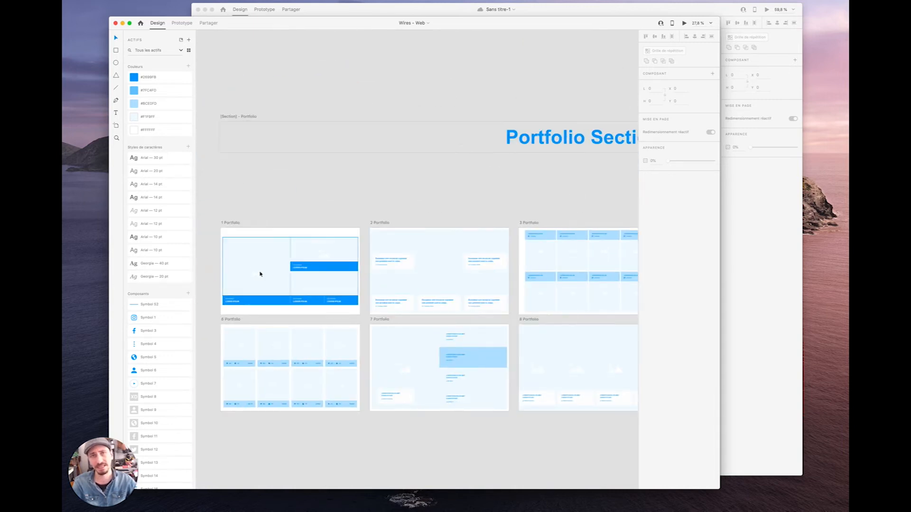
left_click_drag(437, 244, 185, 332)
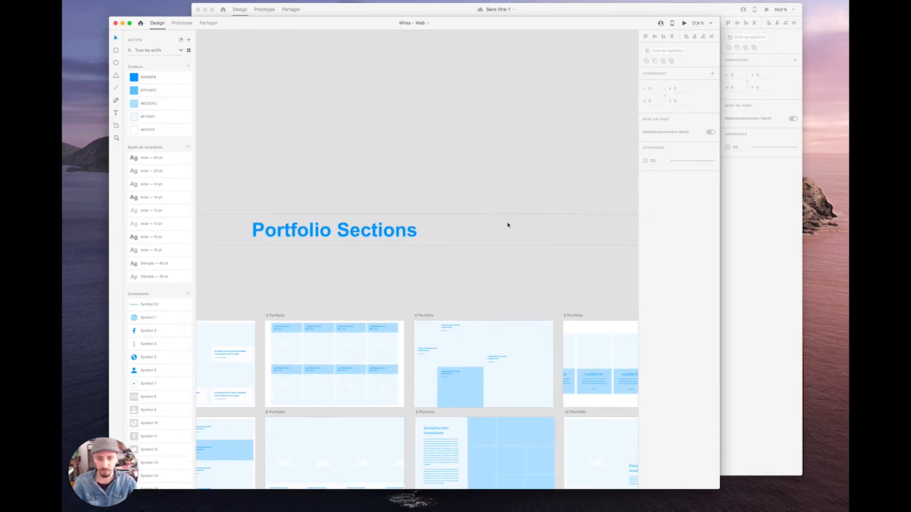
- Survey the whole kit from a distance, across to the Content, Presentation, Blog and Team Sections
scroll(508, 223, "down", 5)
scroll(508, 225, "down", 2)
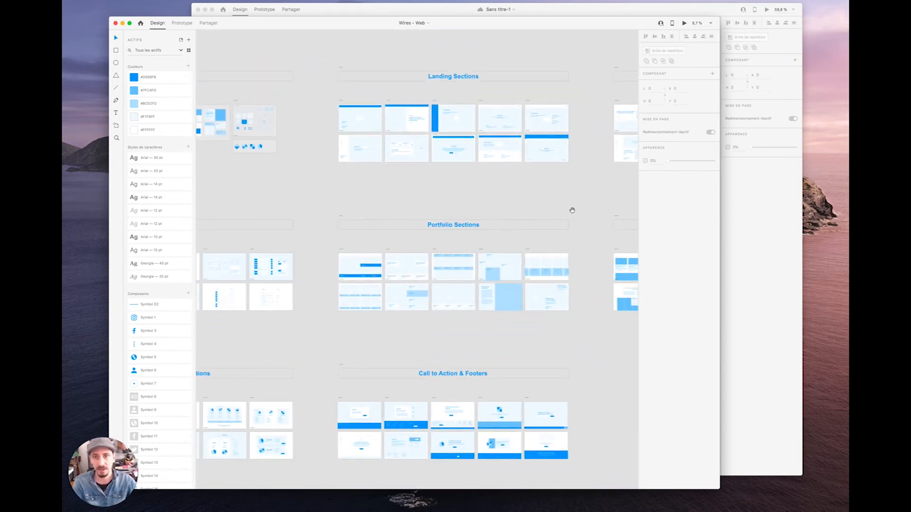
left_click_drag(569, 211, 294, 220)
left_click_drag(531, 205, 315, 225)
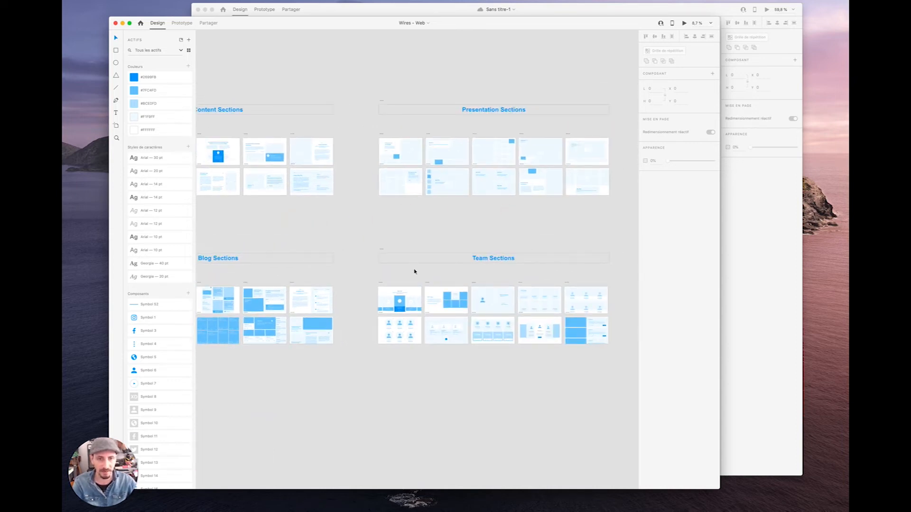
- Copy the first artboard of the Landing Sections from Wires - Web into the Sans titre-1 document
left_click(782, 277)
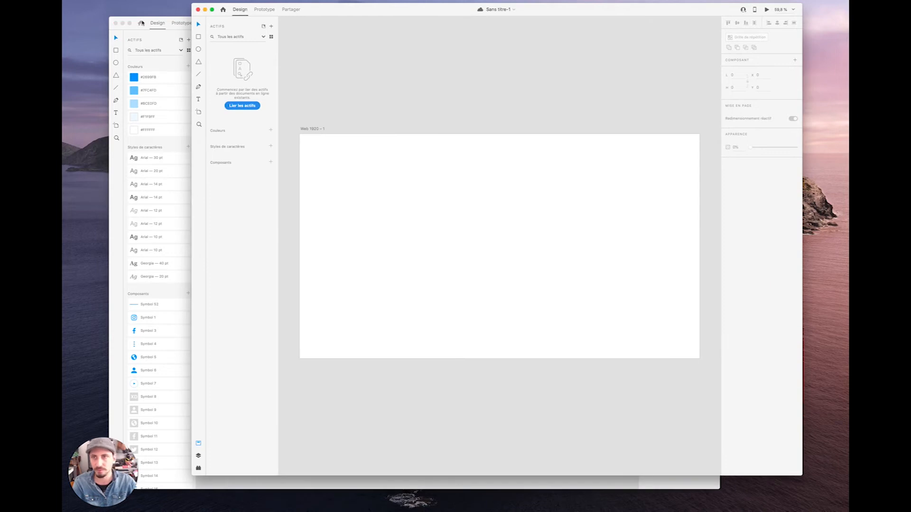
left_click(141, 23)
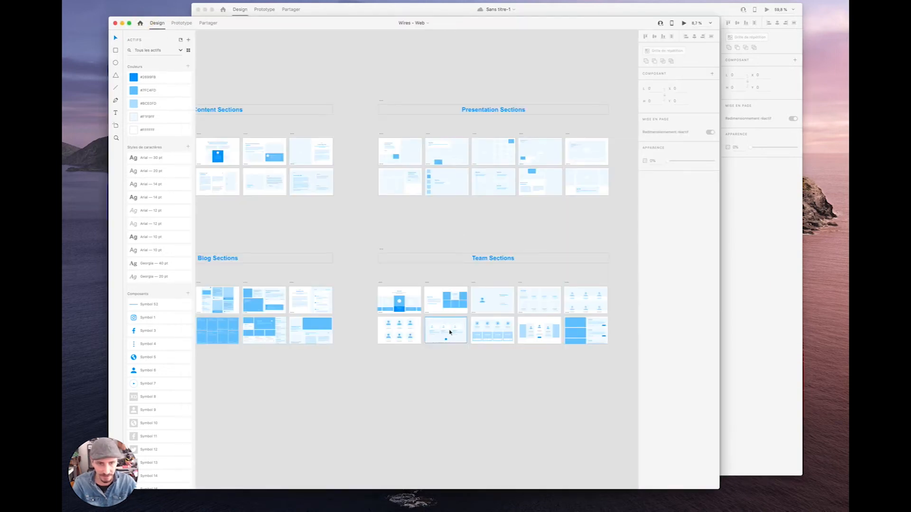
scroll(412, 318, "left", 5)
left_click_drag(357, 301, 568, 291)
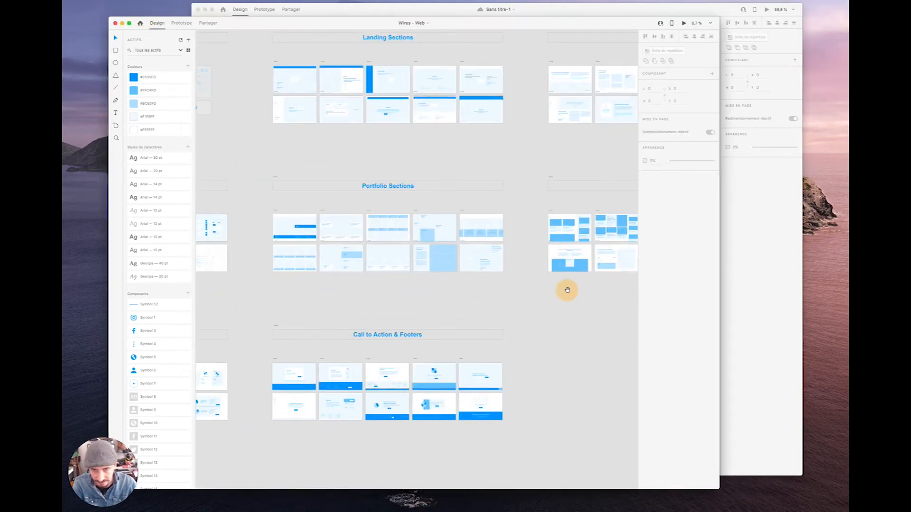
left_click_drag(477, 295, 624, 236)
left_click_drag(516, 239, 370, 329)
left_click_drag(469, 229, 494, 299)
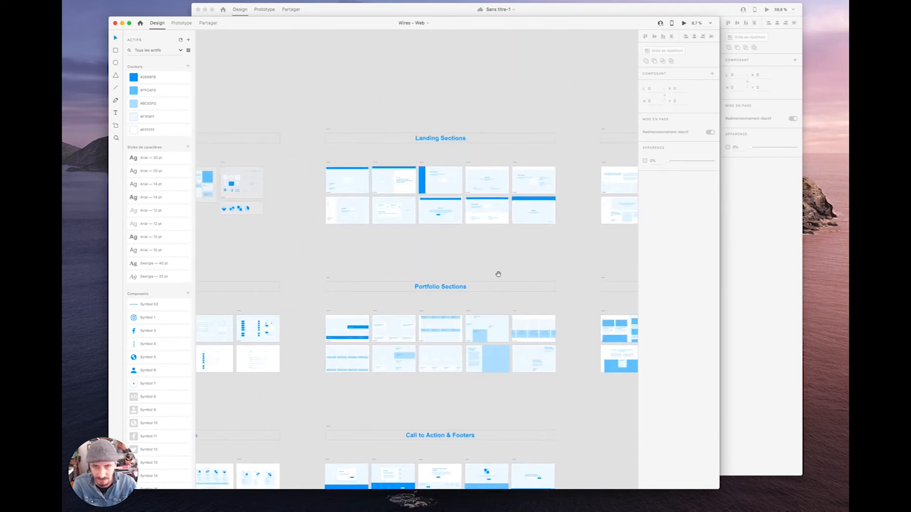
left_click(358, 190)
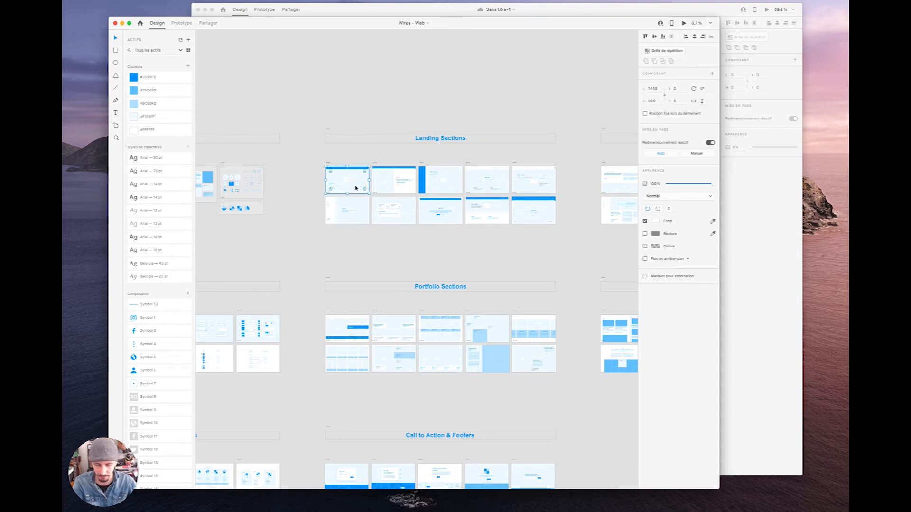
left_click(328, 163)
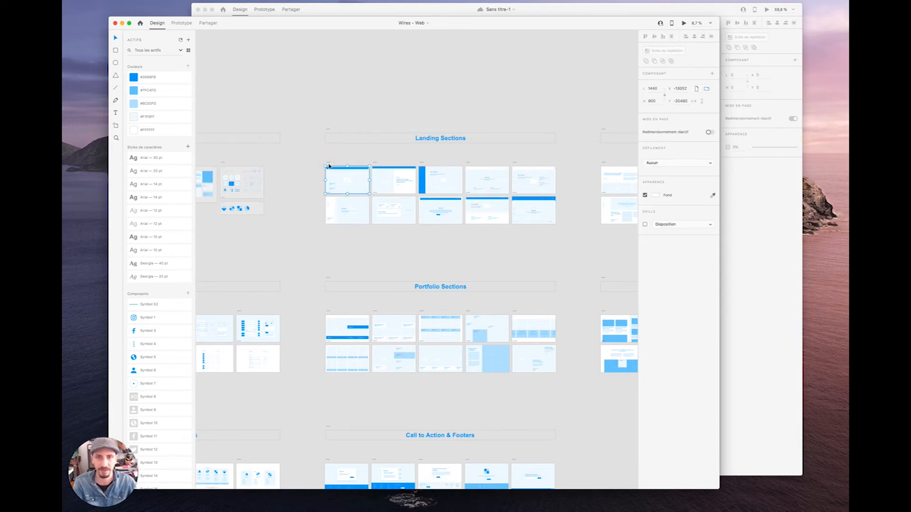
left_click(744, 217)
key("super+v")
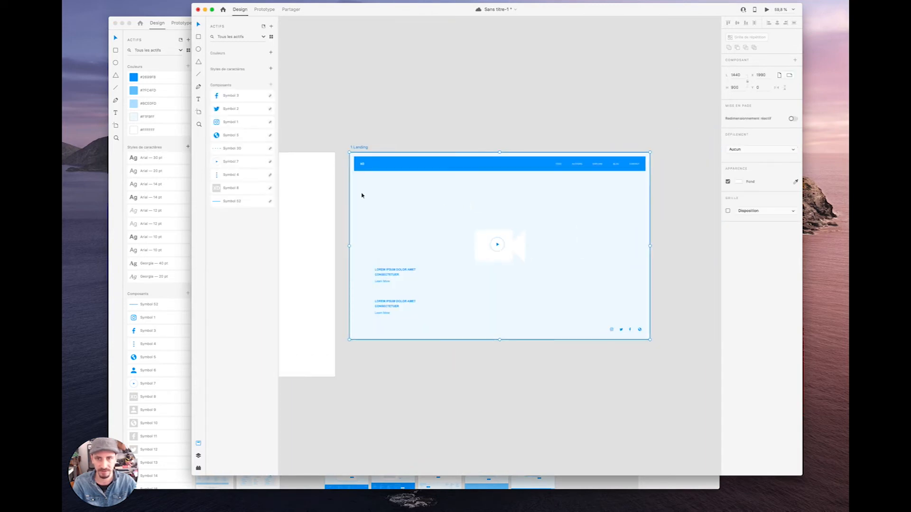
- Delete the blank Web 1920 artboard from Sans titre-1, keeping only the 1 Landing artboard in view
left_click_drag(309, 196, 721, 199)
left_click(432, 145)
key("Delete")
left_click_drag(560, 224, 225, 215)
left_click_drag(520, 227, 355, 214)
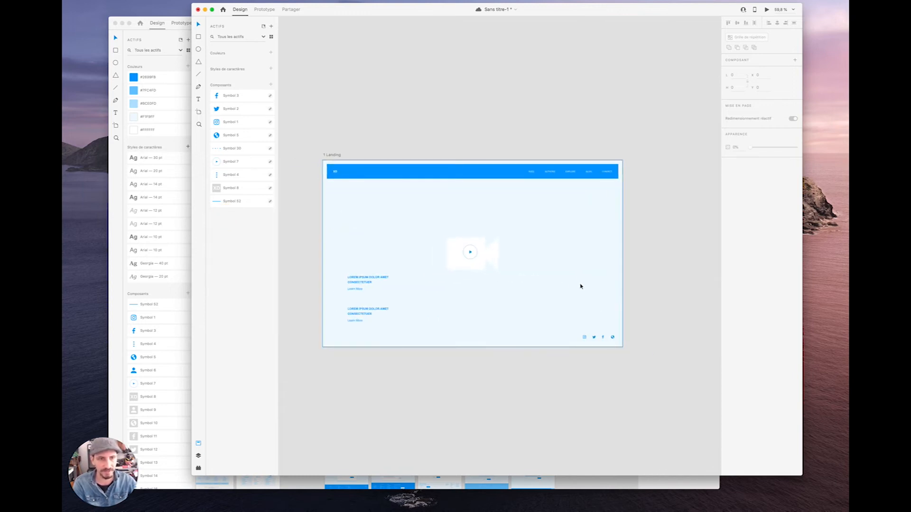
- Move the landing artboard's navigation bar down to Y 41 and place the social links above its right end
left_click(612, 174)
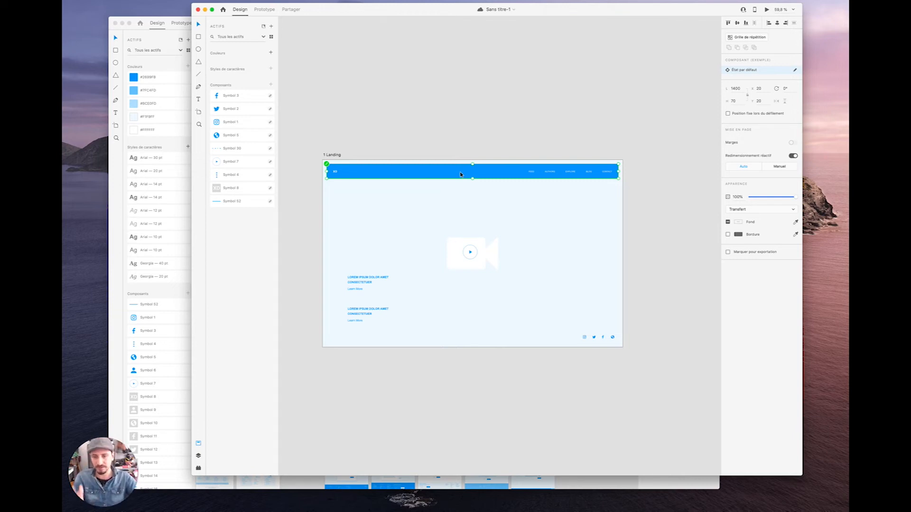
left_click_drag(460, 174, 460, 179)
left_click(612, 339)
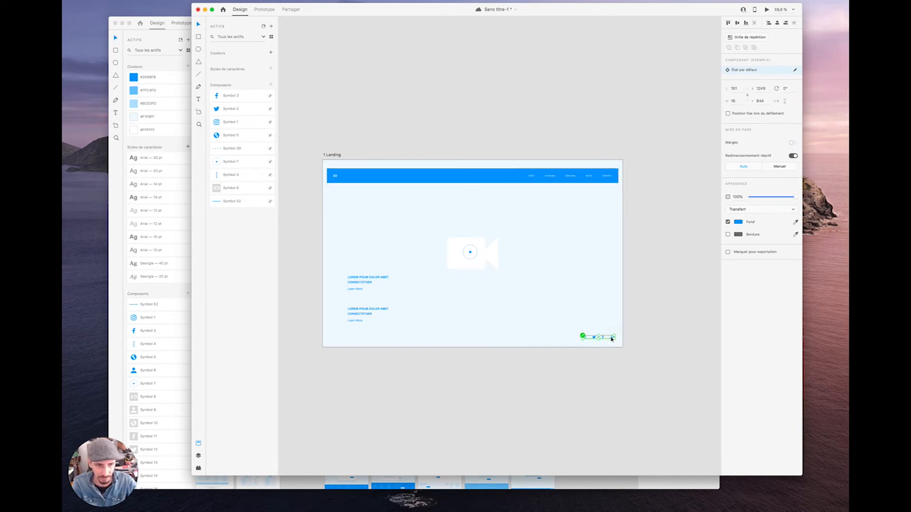
left_click_drag(610, 337, 616, 167)
left_click(606, 203)
- Show the layers of the 1 Landing artboard and select the Base rectangle inside the Navigation Bar component
left_click(403, 179)
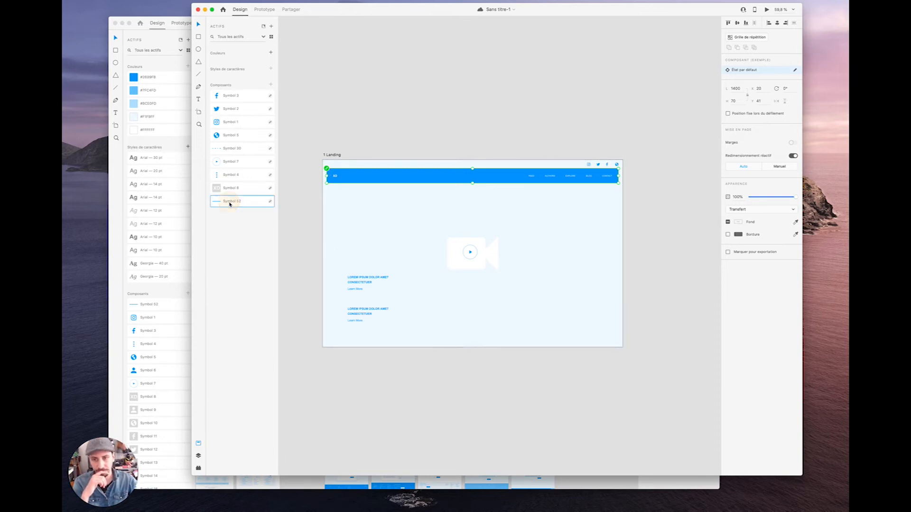
left_click(198, 455)
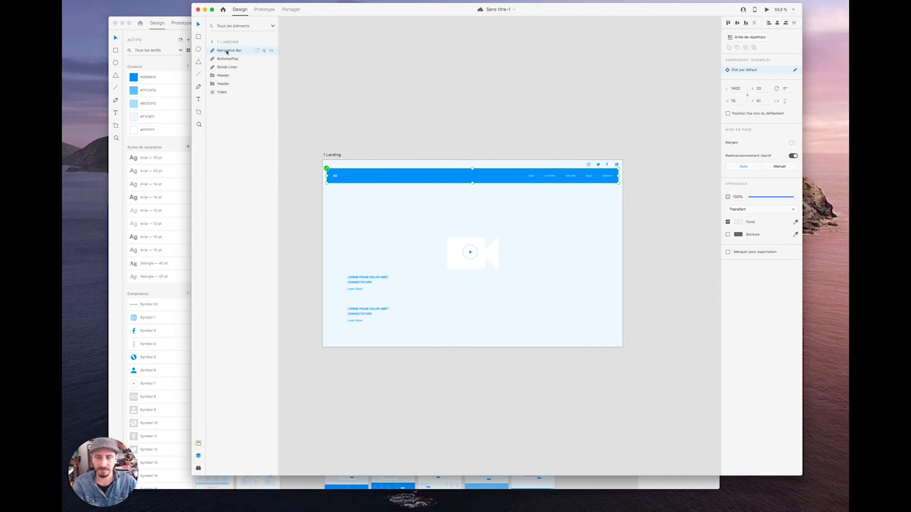
double_click(378, 178)
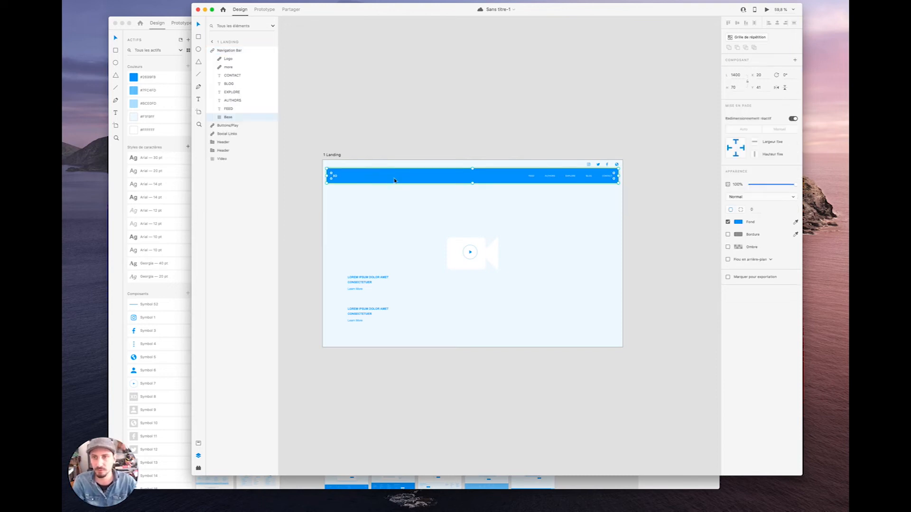
- Change the fill colour of the navigation bar's Base rectangle to pink
left_click(739, 222)
left_click_drag(683, 195, 607, 213)
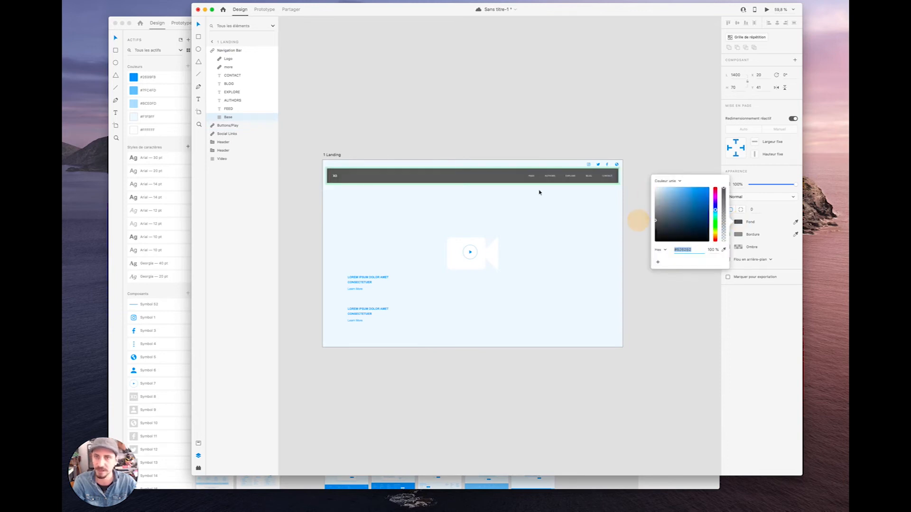
mouse_move(716, 215)
left_mouse_down()
mouse_move(716, 193)
mouse_move(668, 191)
mouse_move(716, 190)
mouse_move(685, 191)
left_mouse_up()
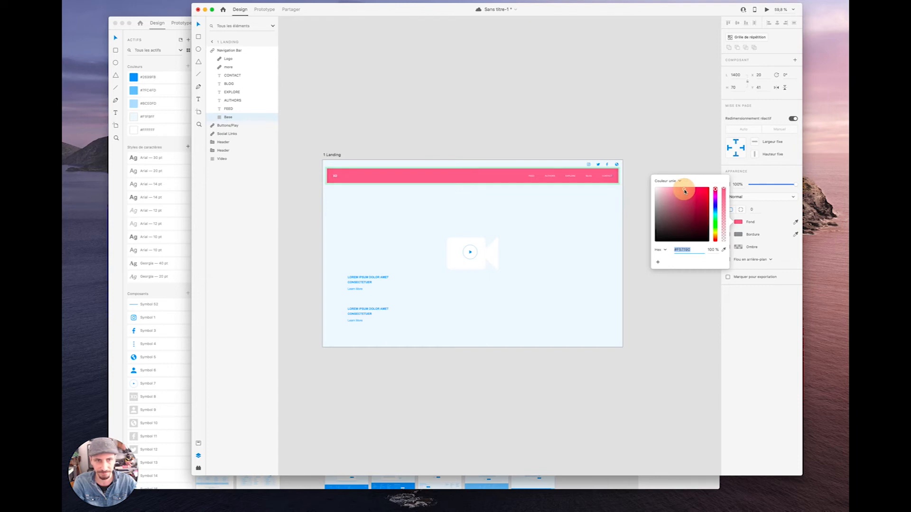
left_click(778, 176)
left_click(693, 205)
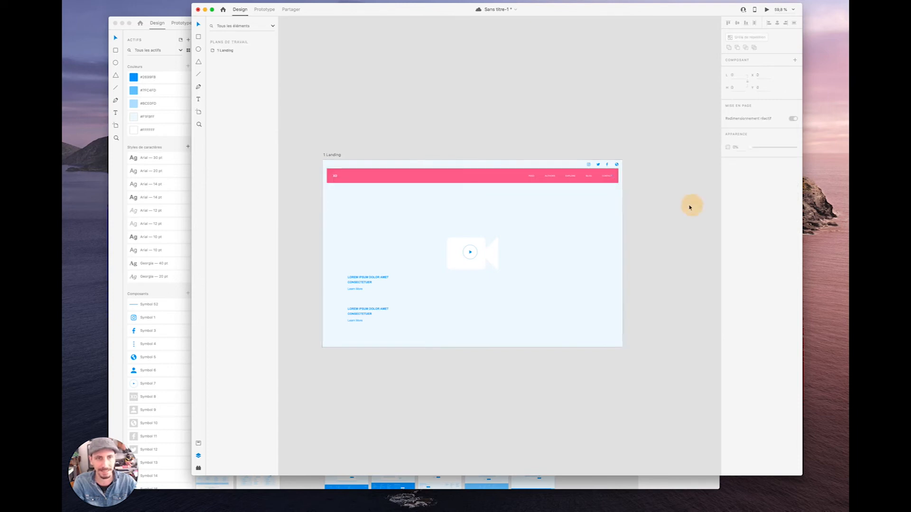
- Disconnect the Navigation Bar component into a regular group and collapse it in the layer list
left_click(492, 179)
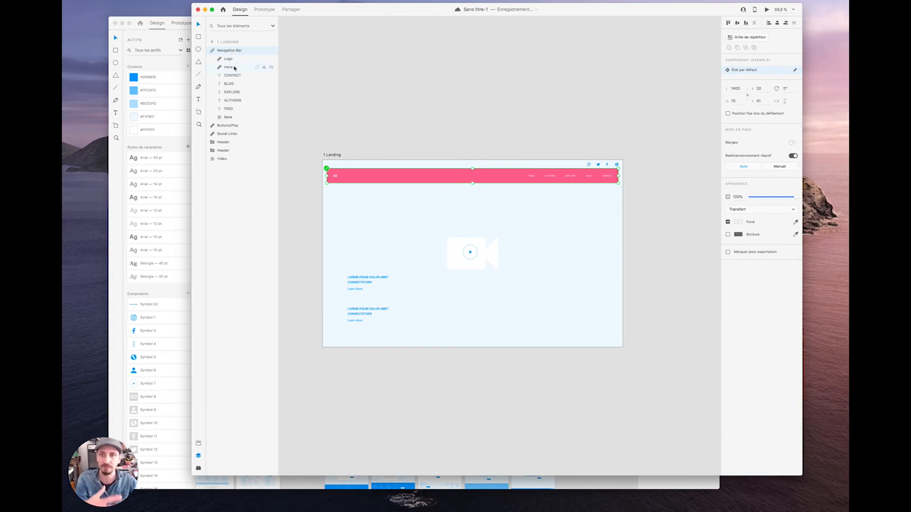
mouse_move(229, 85)
left_mouse_down()
mouse_move(230, 71)
mouse_move(231, 87)
left_mouse_up()
right_click(230, 50)
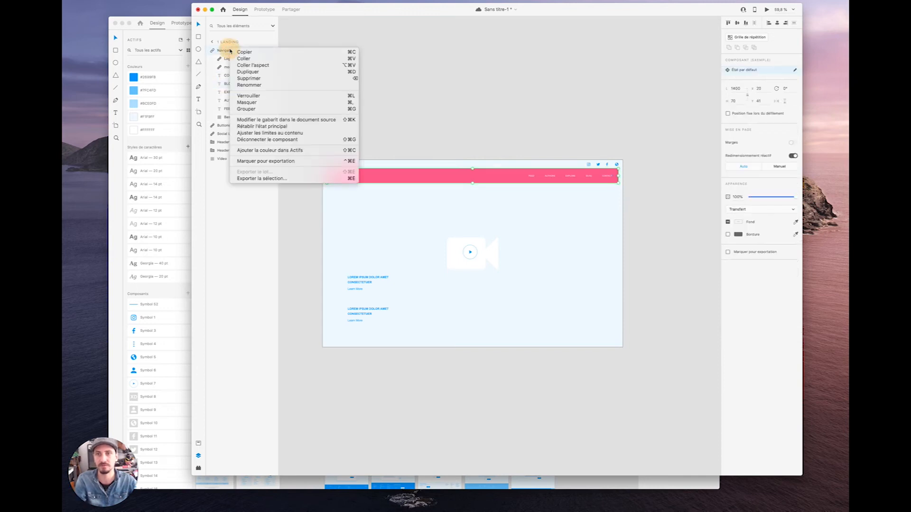
left_click(298, 140)
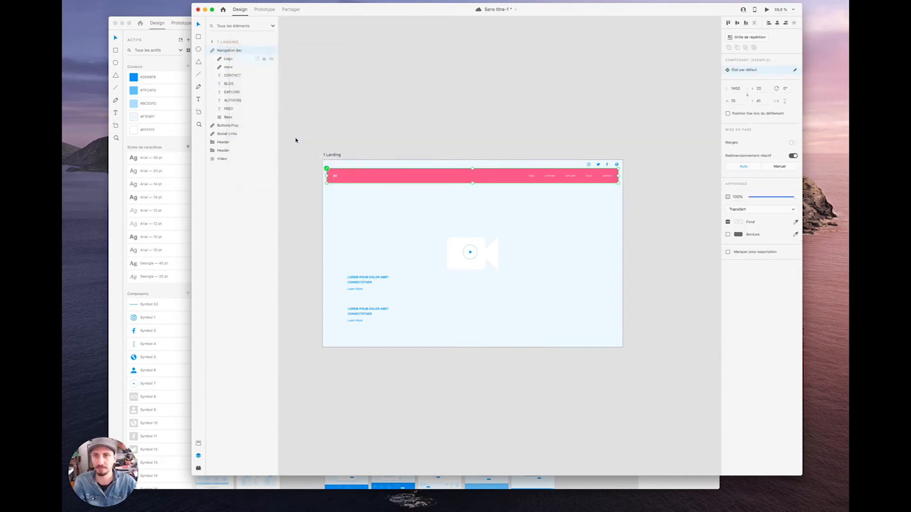
left_click(212, 51)
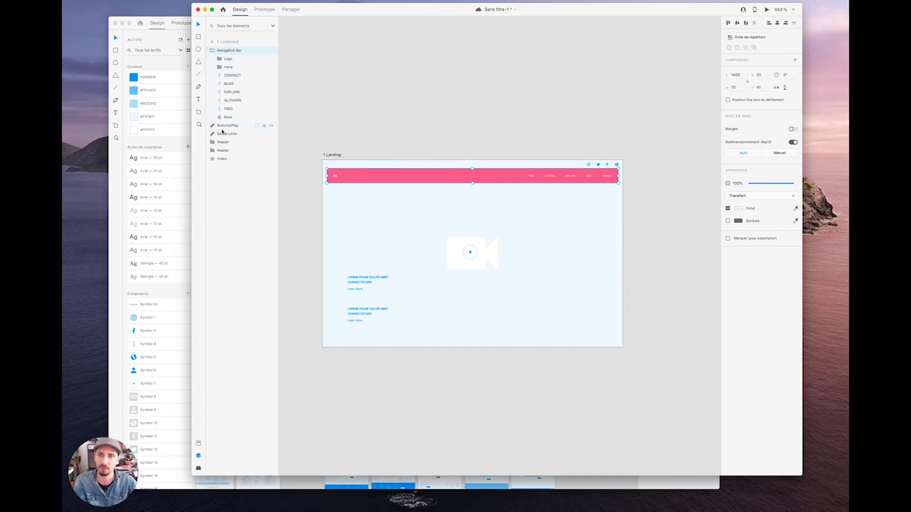
left_click(212, 51)
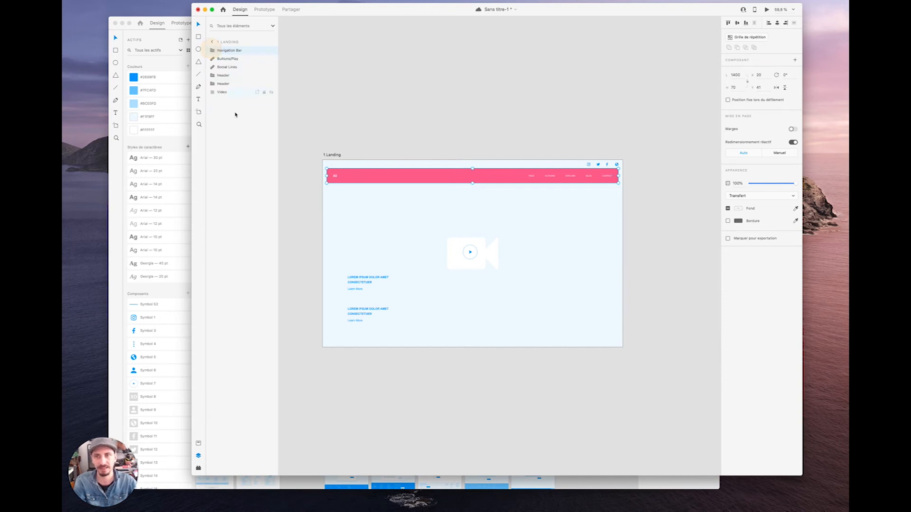
- Recolour the Twitter icon inside the Social Links component with a pink fill
left_click(232, 67)
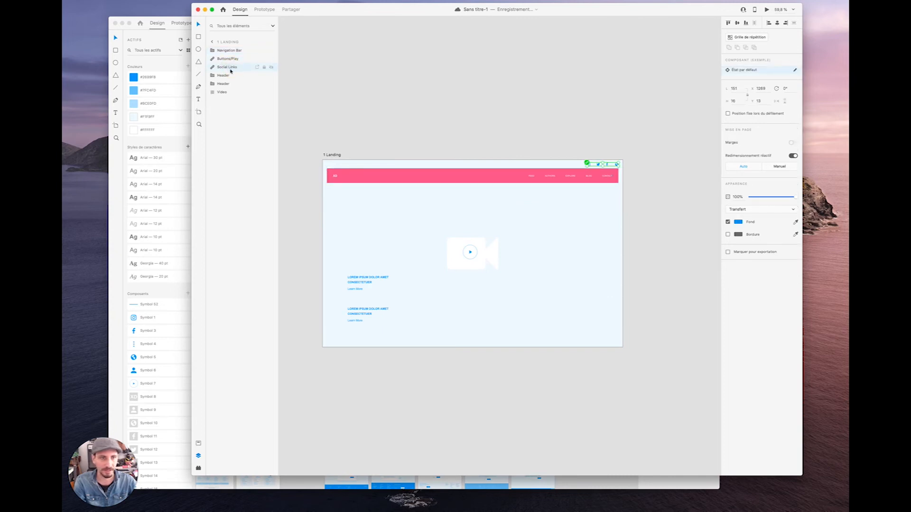
scroll(597, 164, "up", 5)
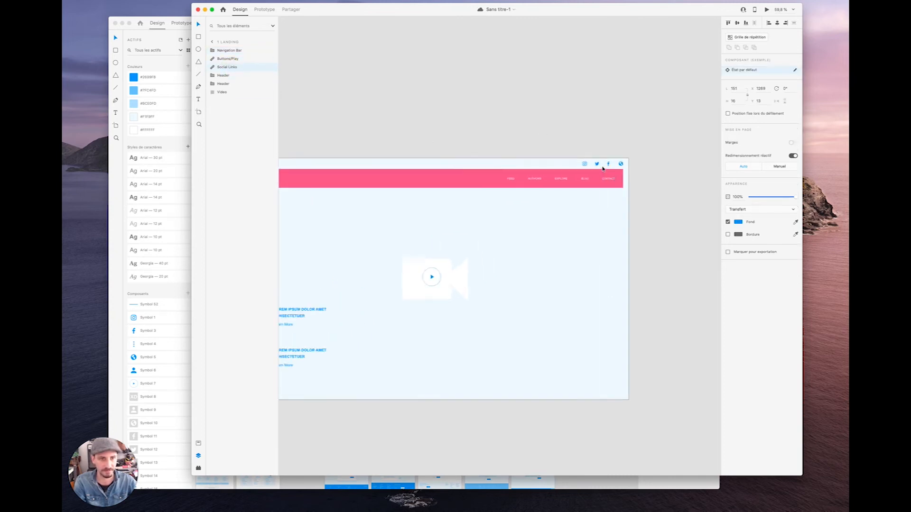
double_click(597, 164)
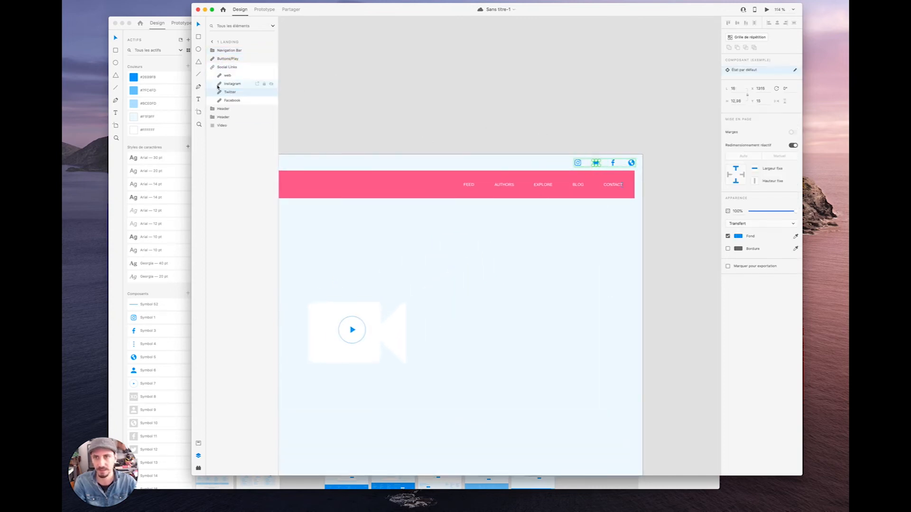
double_click(596, 163)
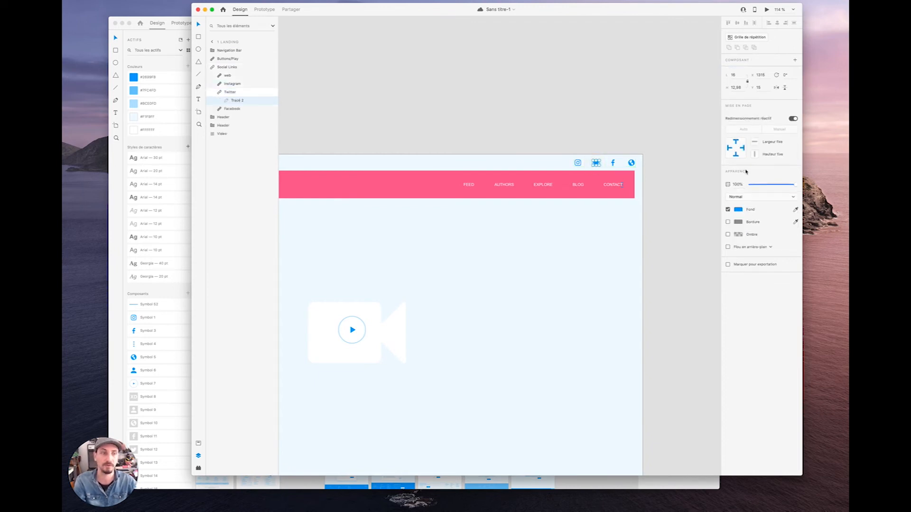
left_click(737, 210)
left_click(724, 239)
left_click(361, 182)
left_click(566, 70)
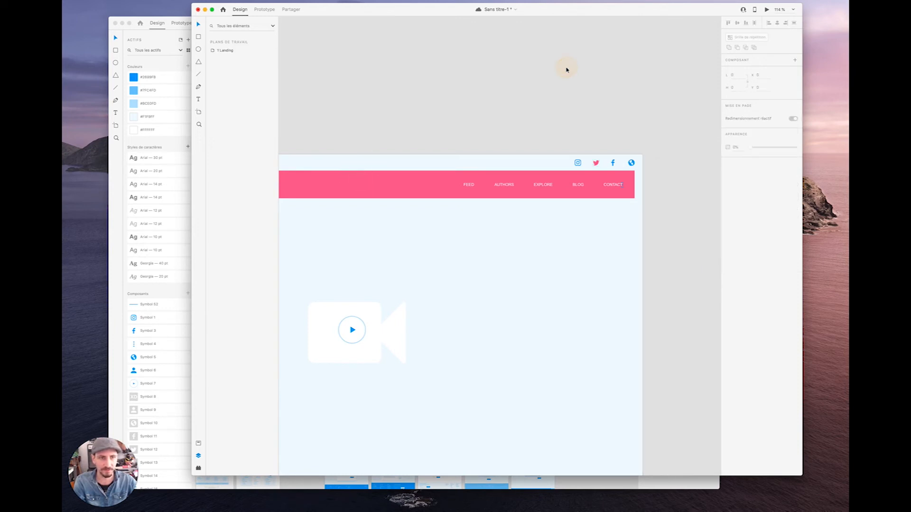
- Delete the two lorem ipsum text blocks from the 1 Landing artboard and lengthen the artboard to a height of about 2304
scroll(568, 127, "up", 3)
scroll(564, 127, "down", 6)
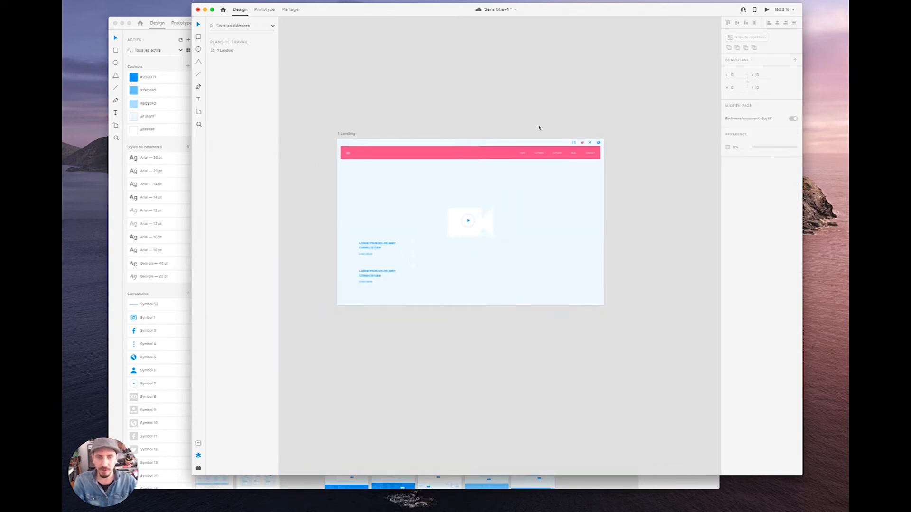
left_click_drag(378, 250, 465, 257)
key("Delete")
left_click(374, 273)
key("Delete")
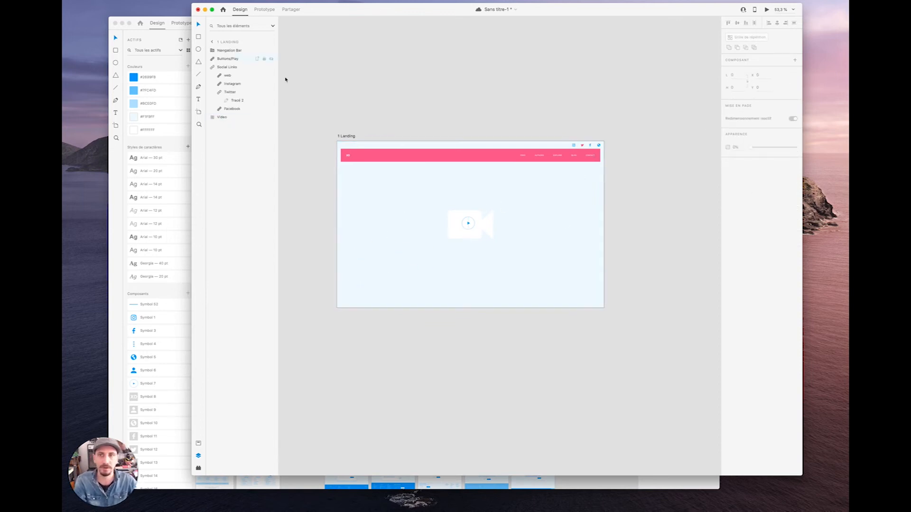
left_click(348, 137)
left_click_drag(470, 308, 476, 441)
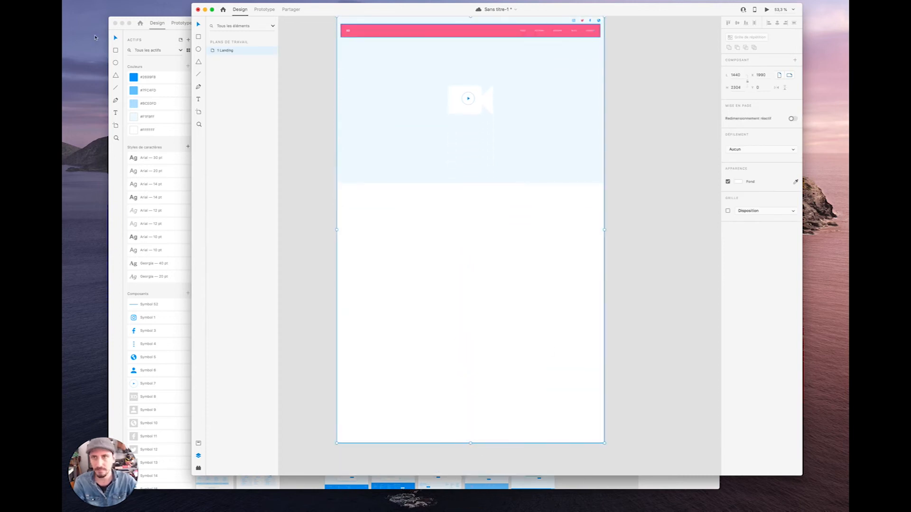
- Copy the Section Title text block from the 2 Landing artboard in Wires - Web into the 1 Landing artboard, near the video icon
left_click(146, 21)
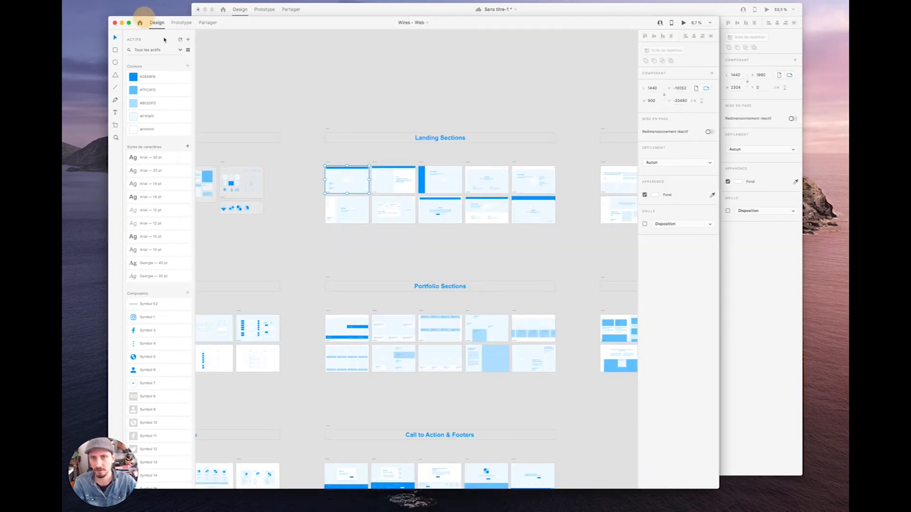
scroll(401, 180, "up", 10)
left_click(387, 178)
left_click(764, 269)
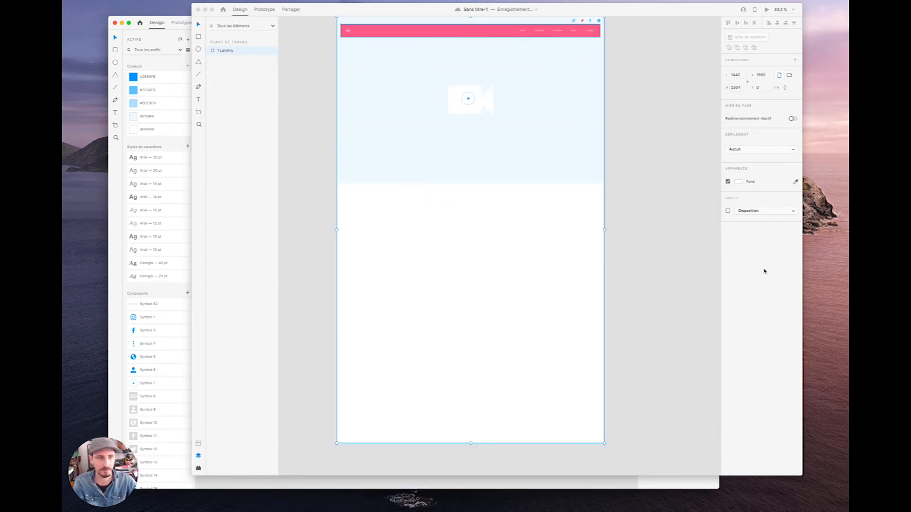
key("super+v")
left_click_drag(541, 100, 463, 120)
- Centre the button, section title and paragraph horizontally on each other inside the pasted Header group
left_click(212, 51)
left_click(229, 59)
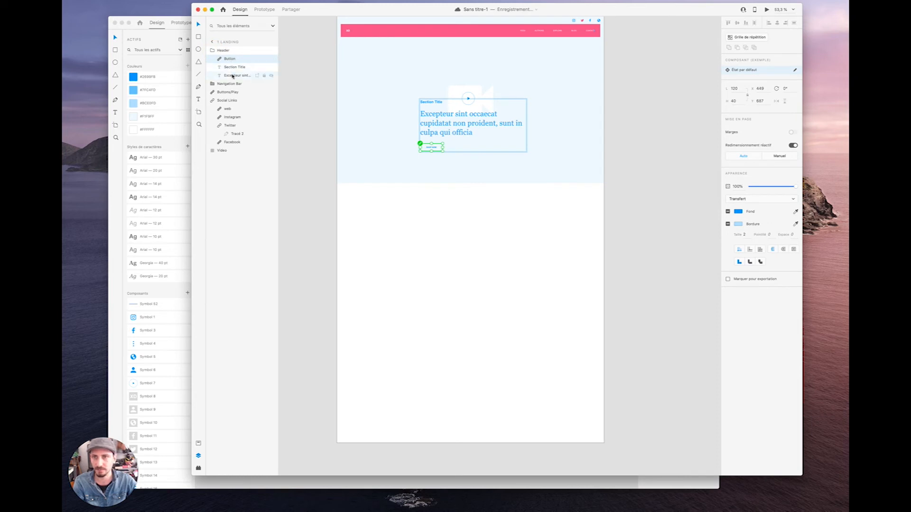
left_click(234, 76, "shift")
left_click(777, 23)
left_click(526, 236)
left_click(472, 99)
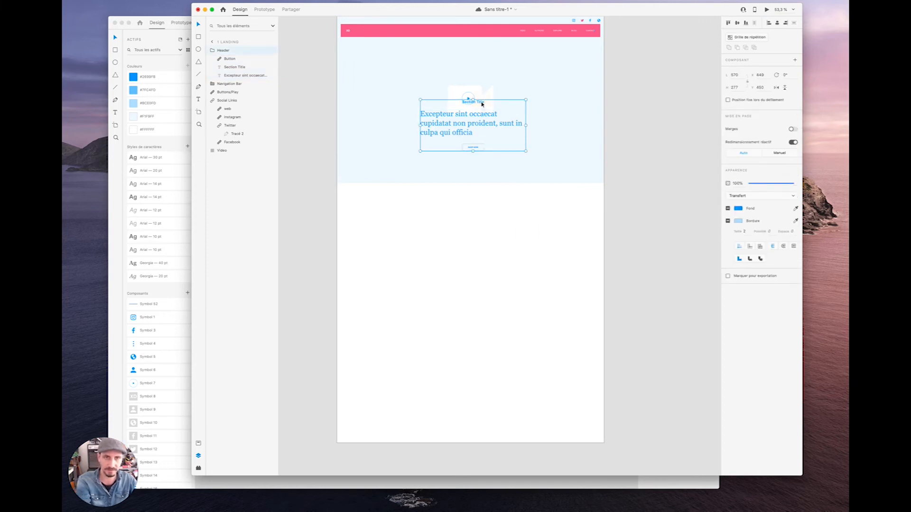
- Delete the Section Title from the Header group and move the remaining paragraph and button down below the video icon
left_click(232, 68)
key("Delete")
left_click(493, 123)
left_click(491, 125)
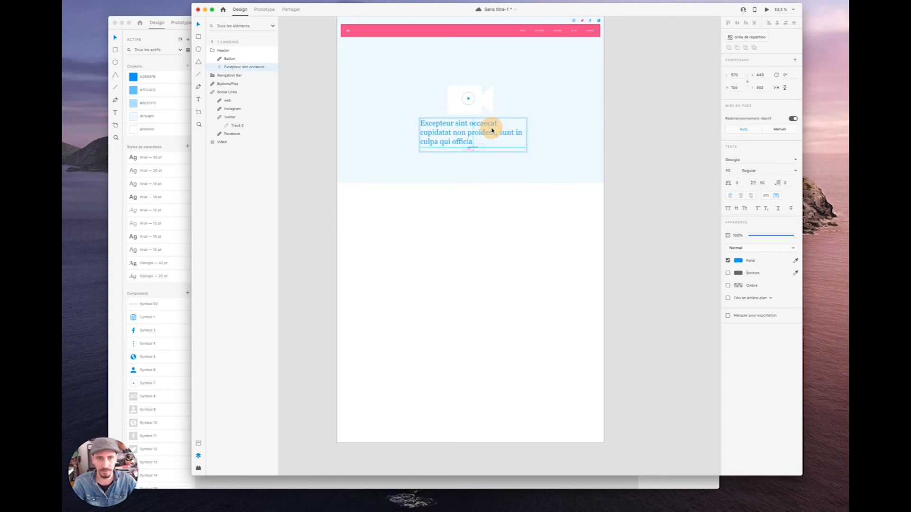
left_click_drag(488, 121, 491, 136)
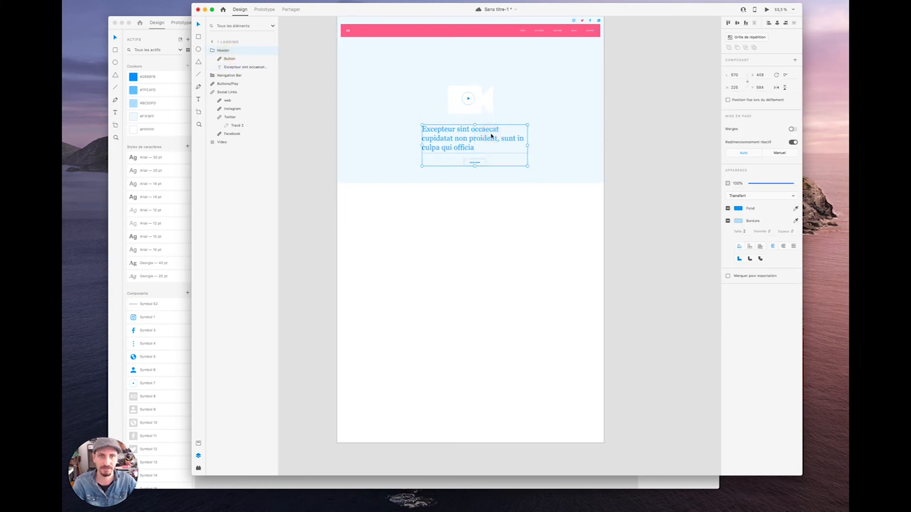
- Centre the Header group horizontally on the 1 Landing artboard and save the document
left_click(240, 51)
left_click(777, 23)
left_click(522, 192)
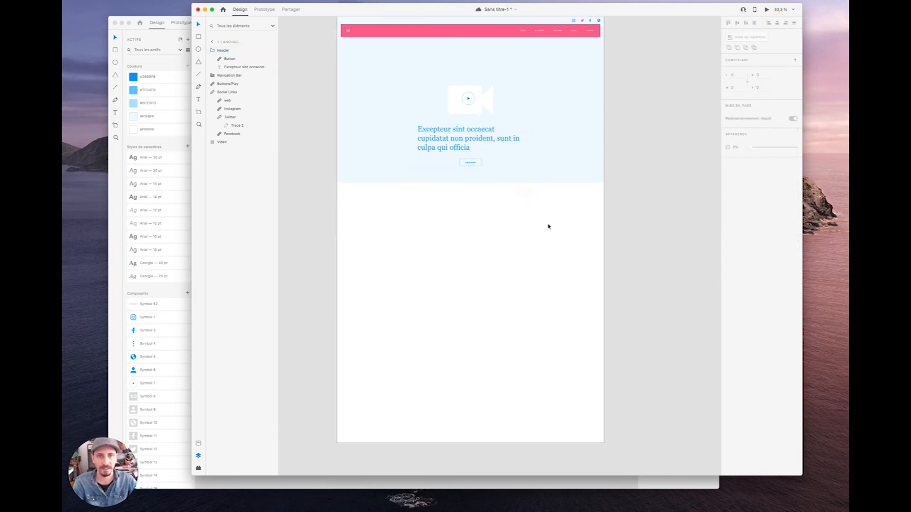
scroll(534, 215, "down", 3)
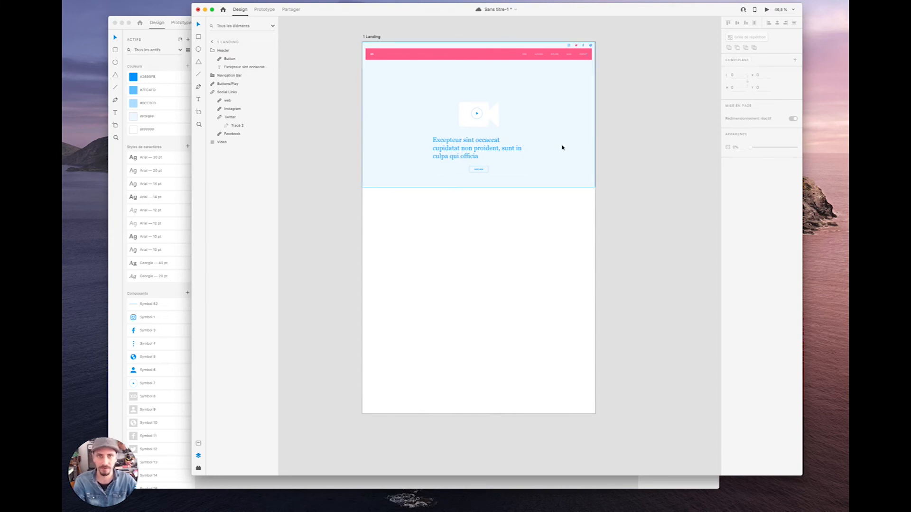
key("super+s")
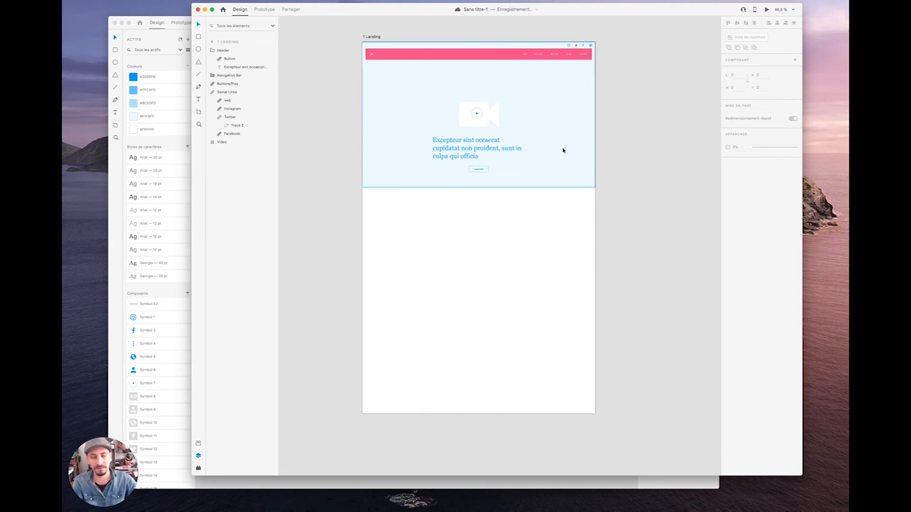
- Copy the post previews and thumbnail grid from the 3 Blog artboard in Wires - Web into 1 Landing, below the hero section
key("super+grave")
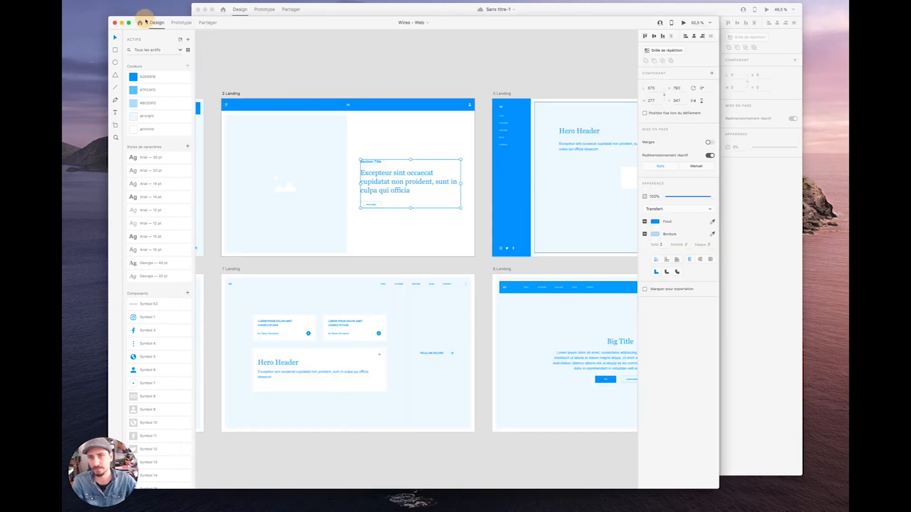
left_click_drag(546, 238, 214, 142)
left_click_drag(480, 192, 190, 251)
left_click_drag(485, 245, 204, 158)
scroll(573, 240, "down", 6)
left_click_drag(609, 241, 387, 46)
left_click_drag(492, 246, 456, 163)
scroll(541, 297, "up", 5)
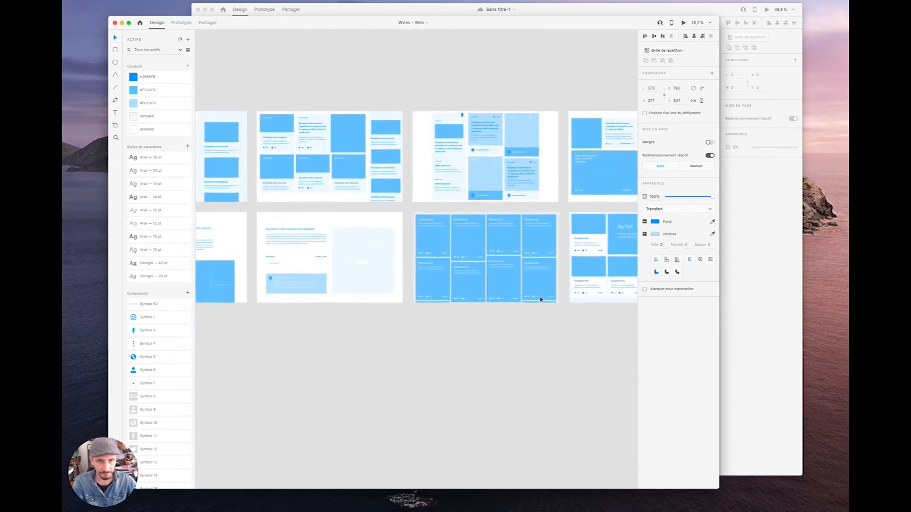
left_click(396, 151)
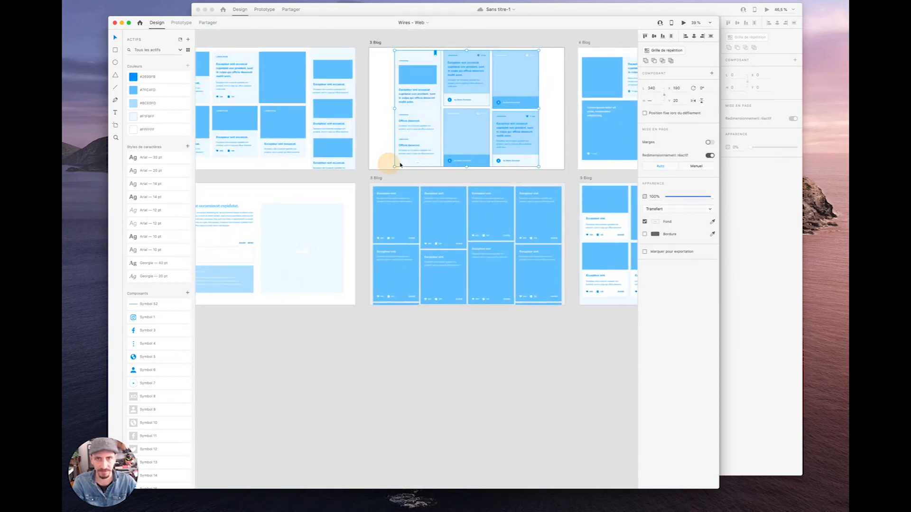
left_click(372, 12)
key("super+v")
left_click_drag(525, 80, 527, 239)
- Show the 1 Landing artboard's 12-column layout grid, and group the pasted blog blocks and scale them to its full width
left_click(366, 37)
left_click(729, 211)
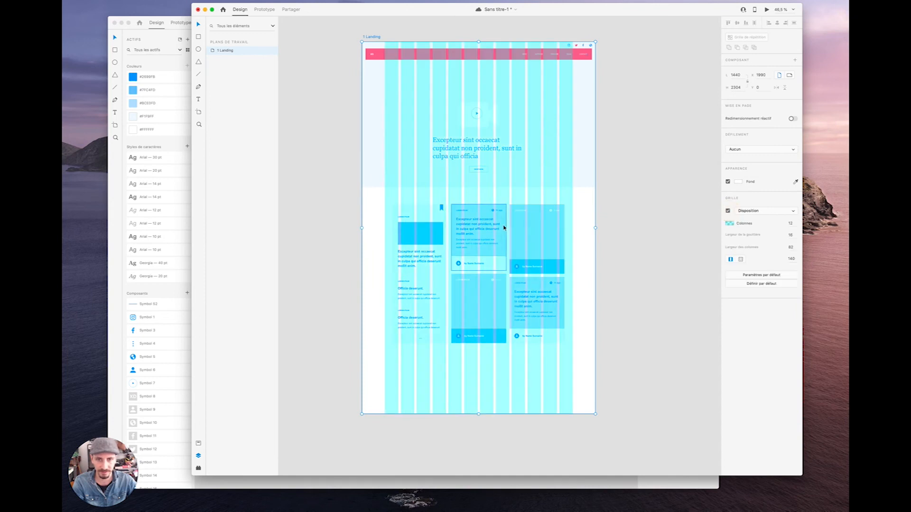
left_click(534, 227)
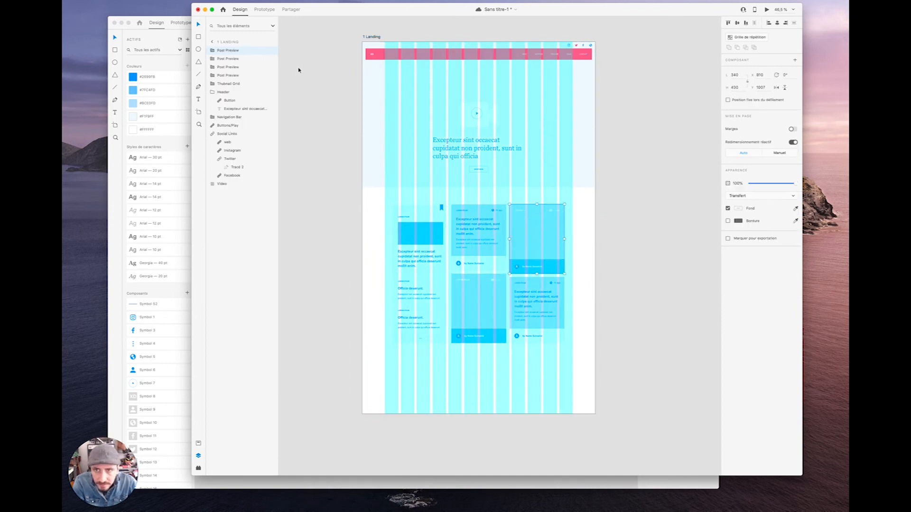
left_click(231, 83, "shift")
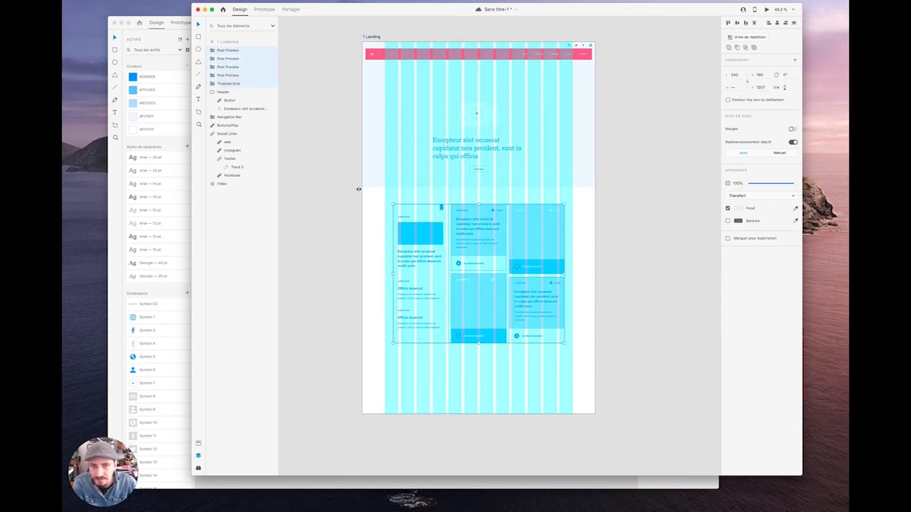
key("super+g")
left_click_drag(478, 244, 470, 239)
left_click_drag(558, 339, 572, 351)
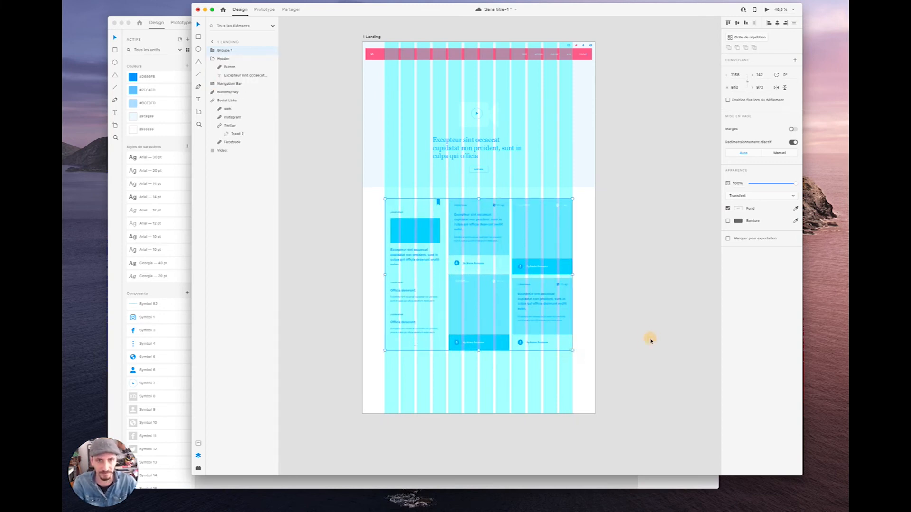
- Select the LOREM IPSUM label inside the first Post Preview of the blog group and save the document
double_click(436, 203)
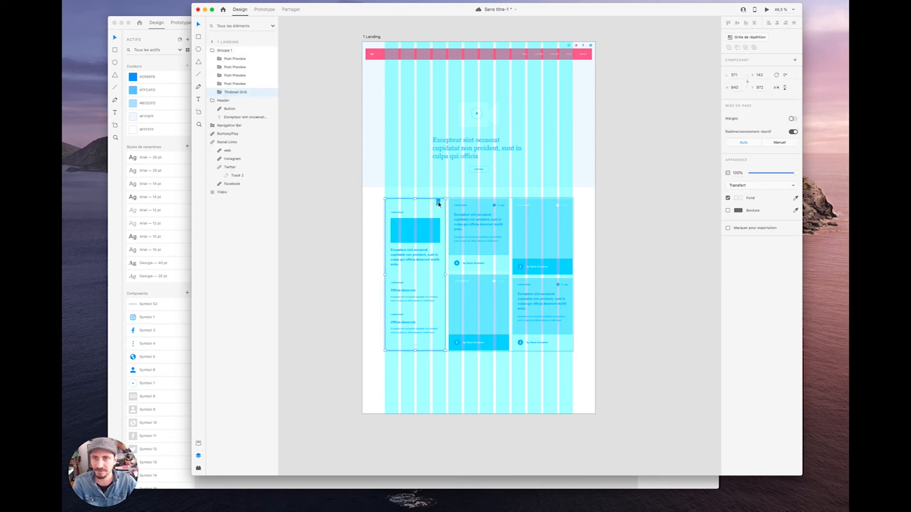
double_click(438, 202)
double_click(525, 205)
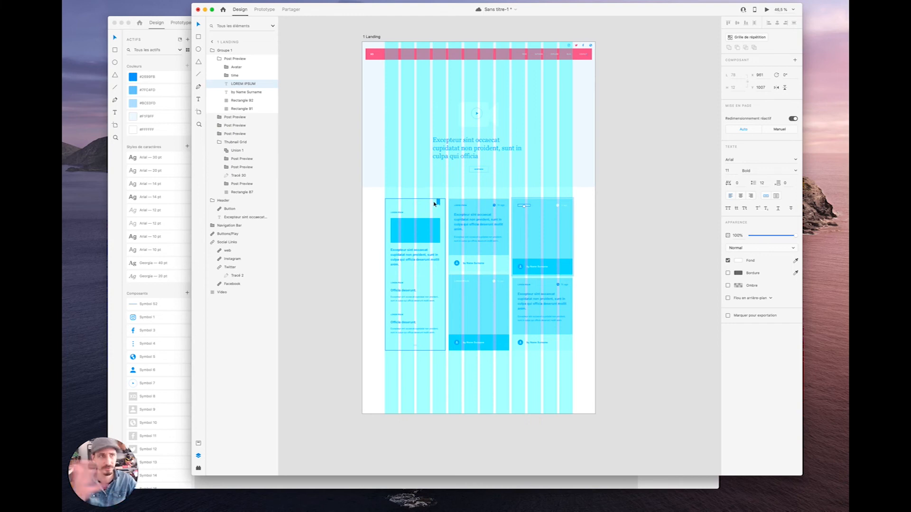
key("super+s")
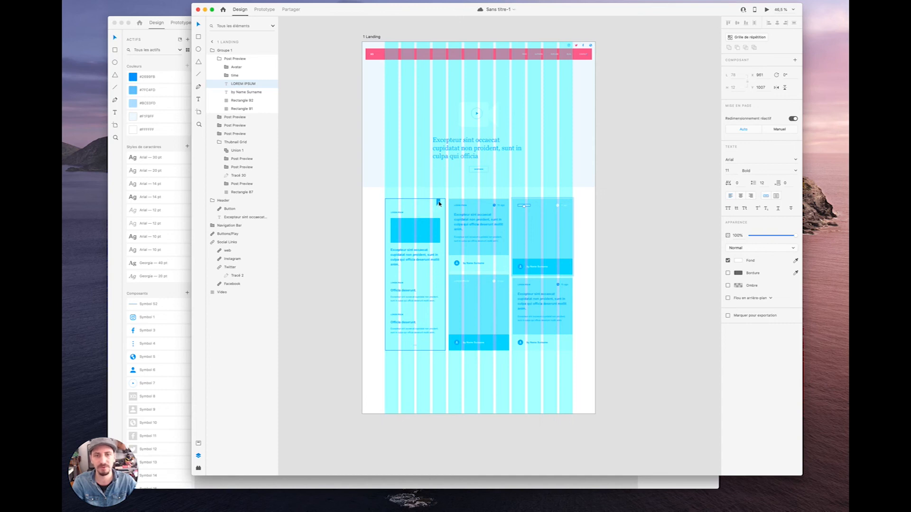
- Examine the nested bookmark shape of the Thumbnail Grid and the LOREM IPSUM label of the first Post Preview by selecting each directly
scroll(438, 204, "up", 5)
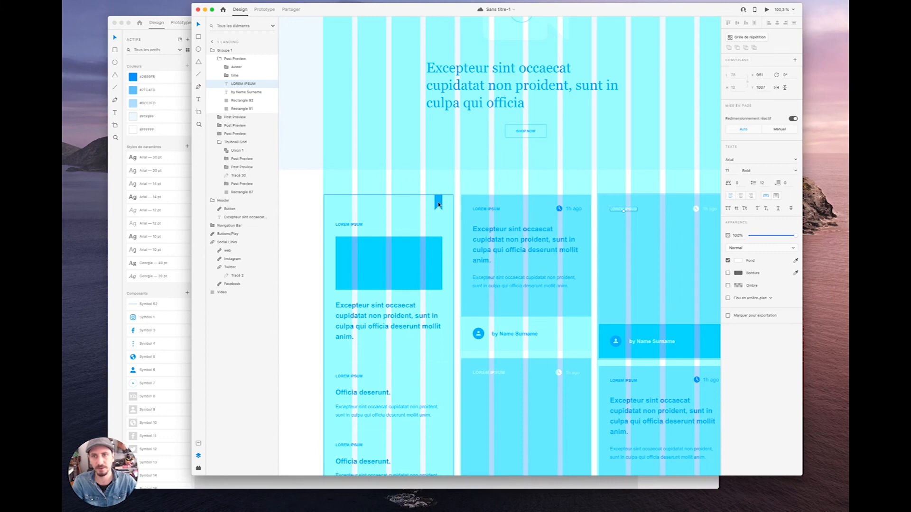
left_click(438, 204)
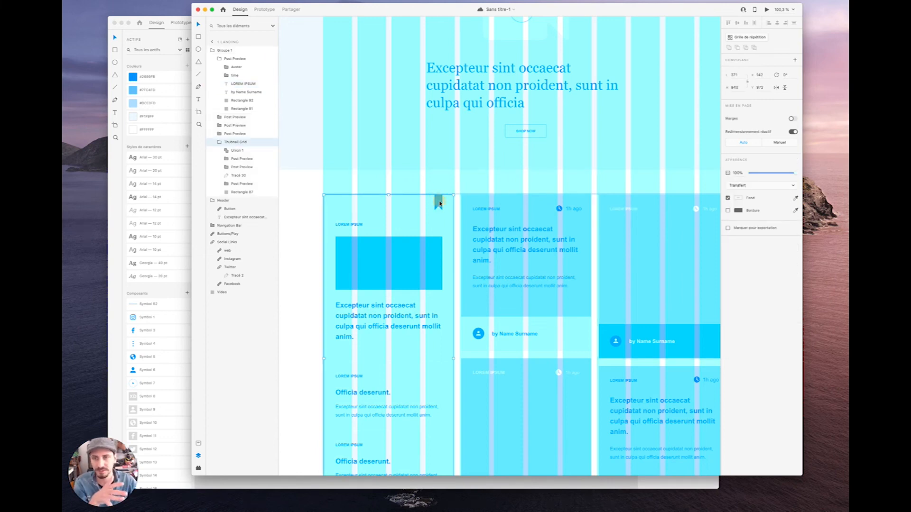
double_click(439, 204)
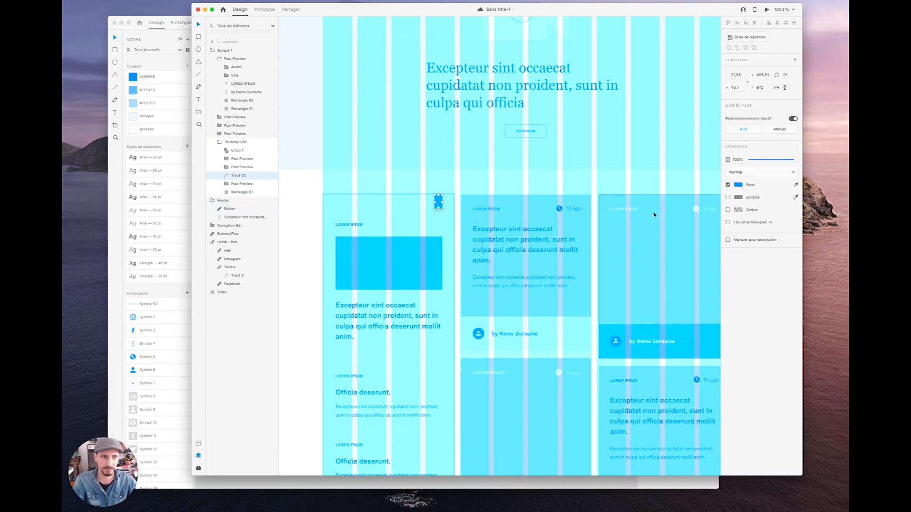
left_click(624, 209)
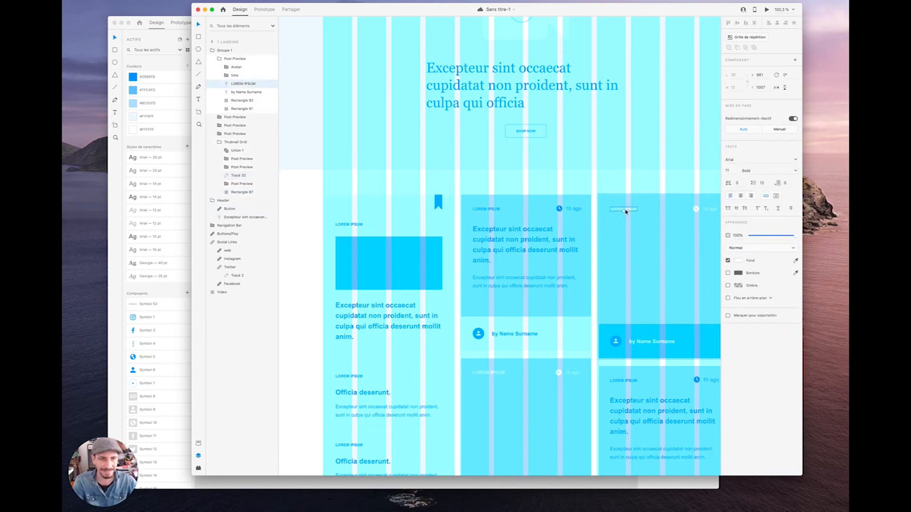
double_click(439, 203)
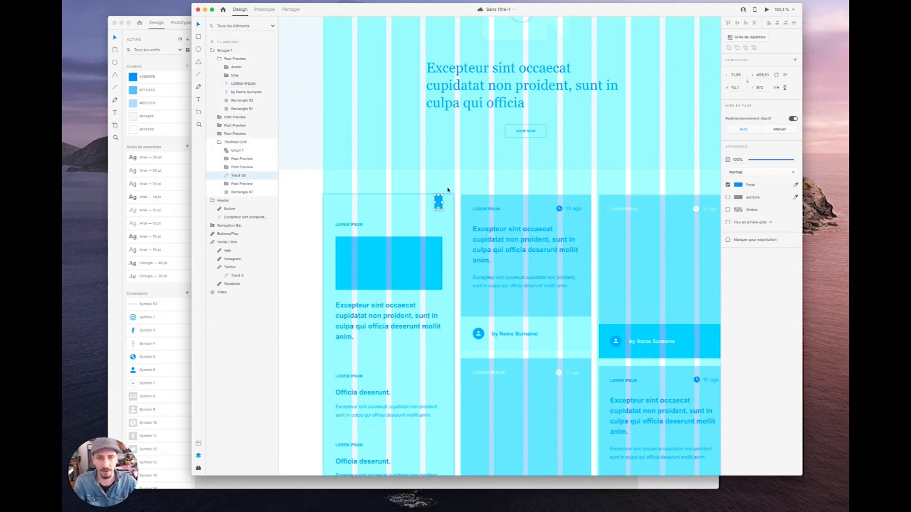
- Collapse the Thumbnail Grid and the blog group in the layer list, and show the artboard's layout grid
left_click(219, 142)
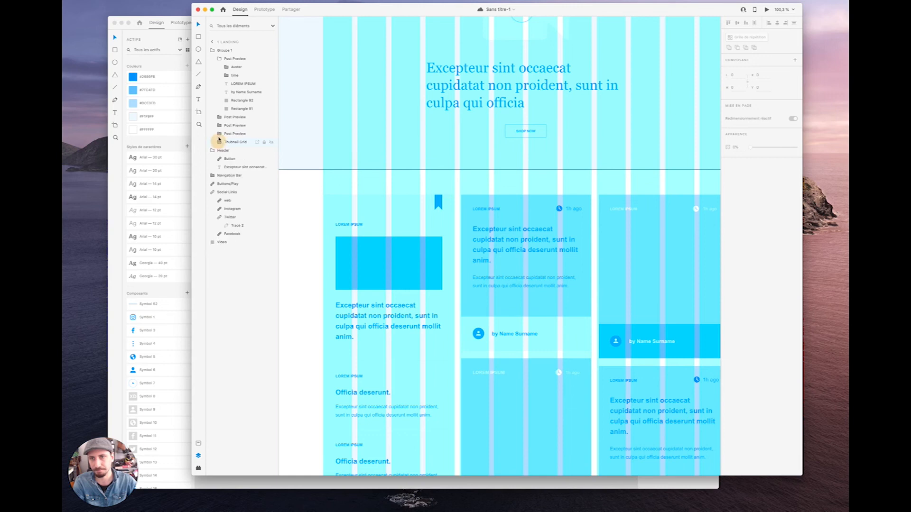
left_click(213, 50)
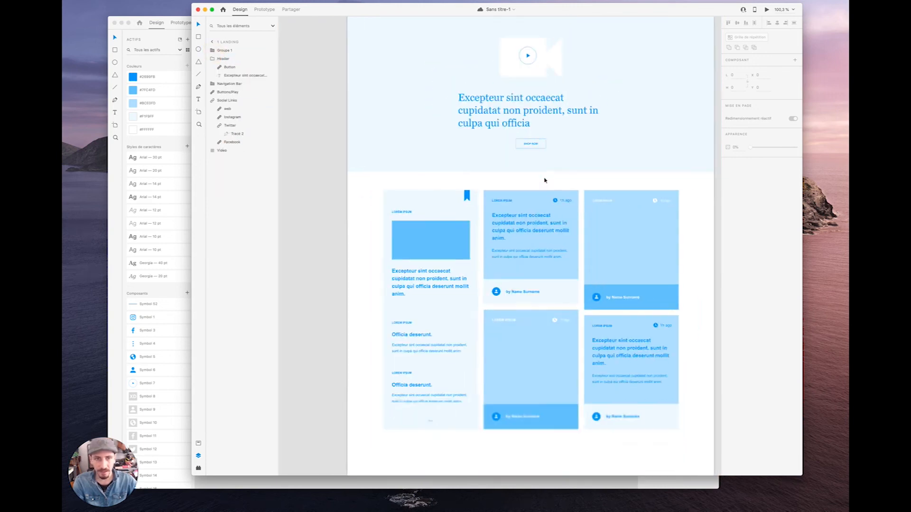
scroll(545, 181, "down", 5)
key("shift+super+apostrophe")
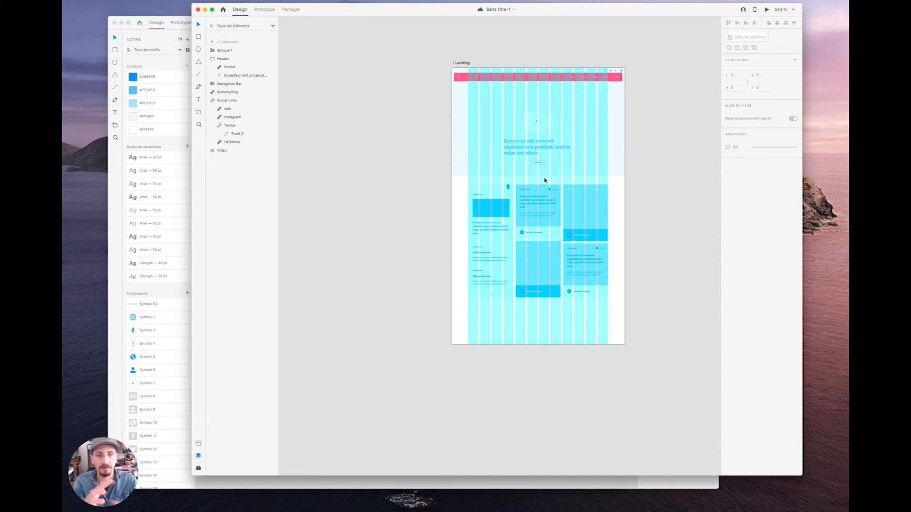
- Delete three of the four Post Preview cards in the blog group, keeping only the tall upper one in the last column
left_click(549, 276, "super")
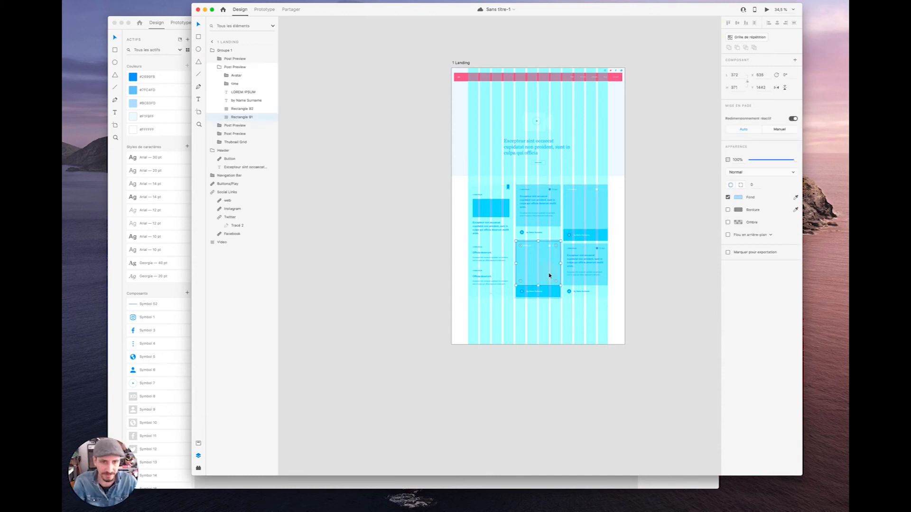
left_click(237, 67)
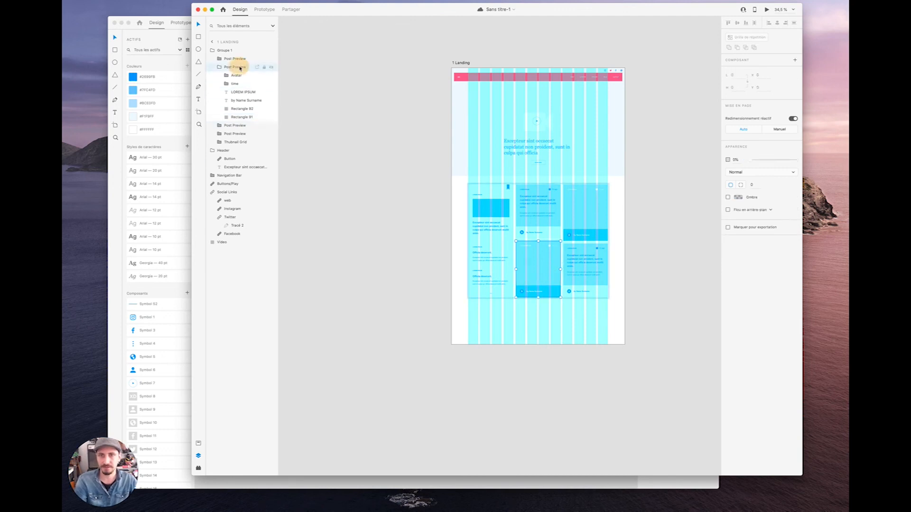
key("Delete")
left_click(584, 247)
key("Delete")
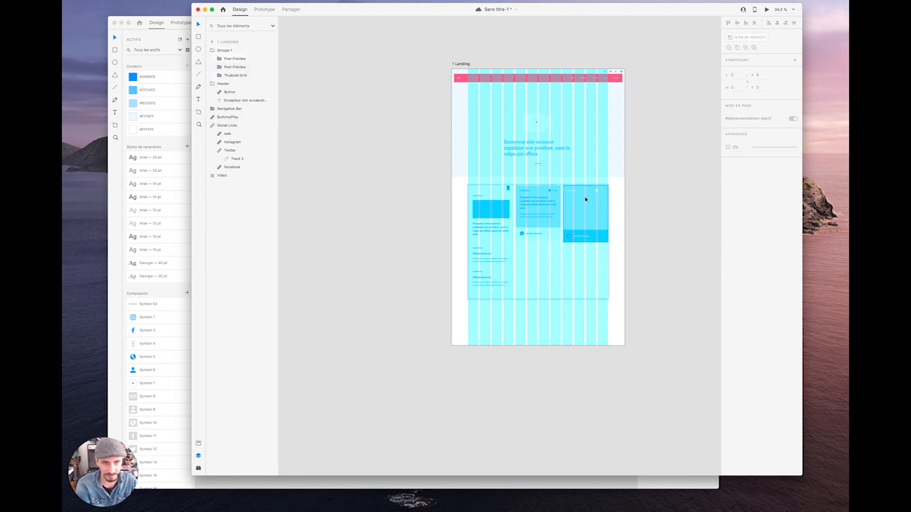
left_click(586, 195)
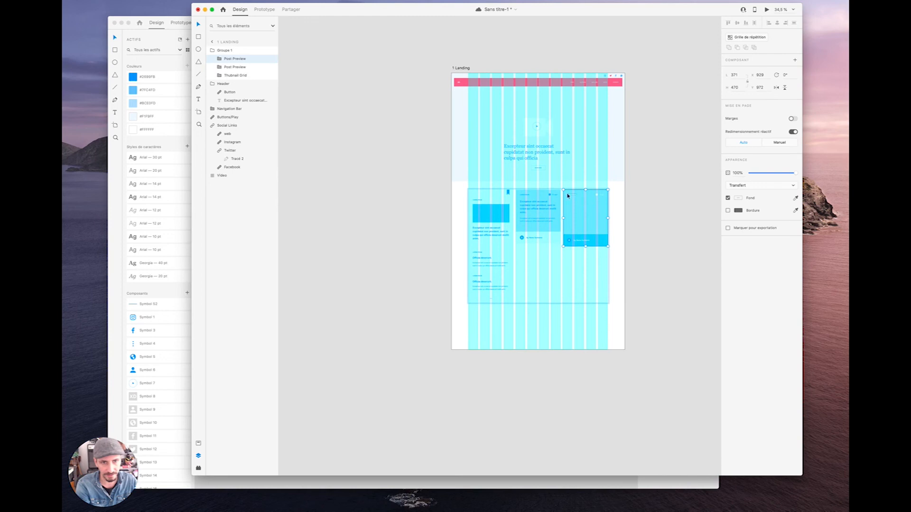
key("Delete")
- Scale the remaining Post Preview card proportionally to about 574 by 727 px so it spans the last six grid columns
left_click(505, 264)
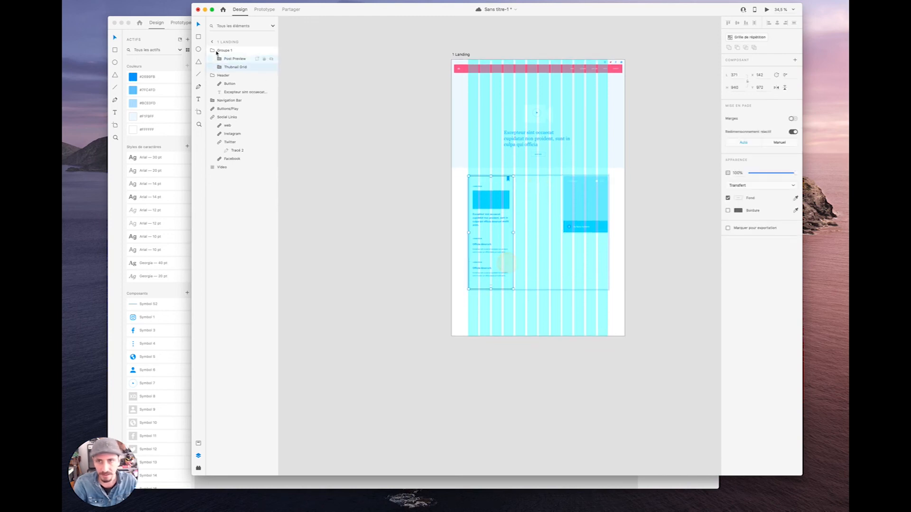
left_click(222, 50)
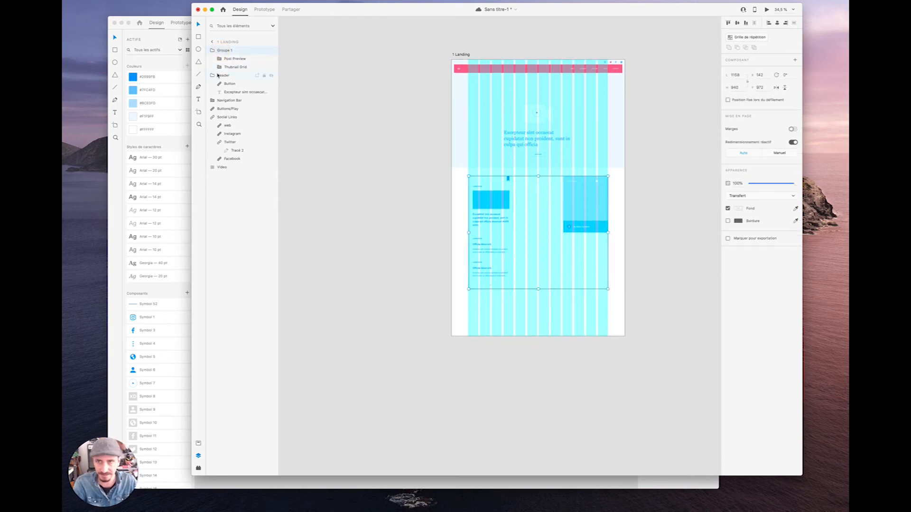
left_click(233, 58)
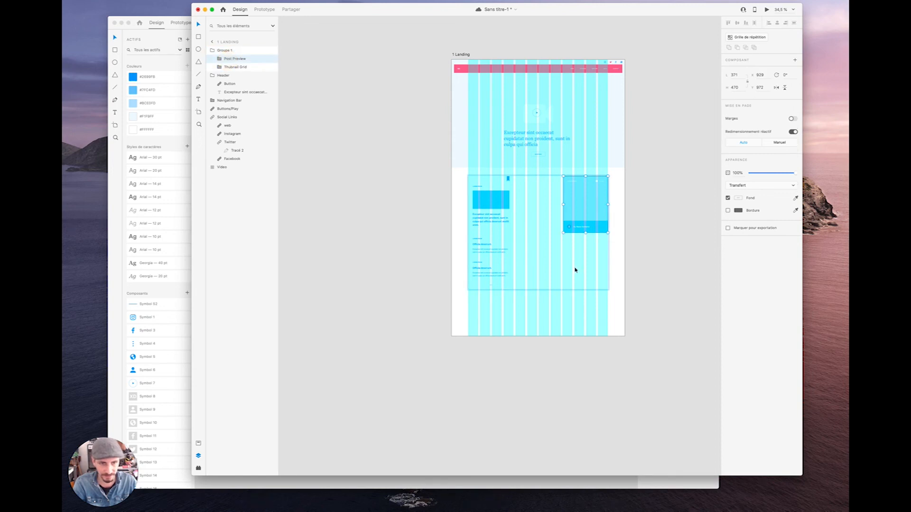
left_click_drag(564, 234, 537, 263)
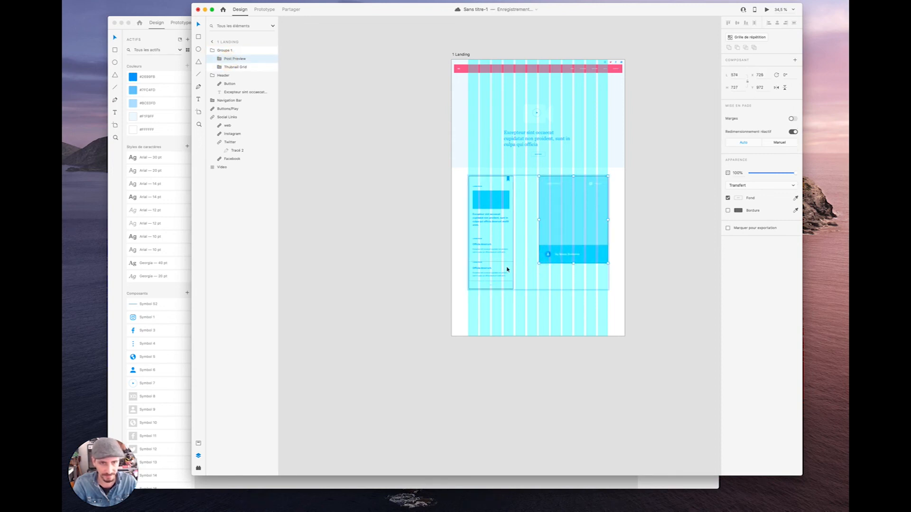
- Scale the Thumbnail Grid proportionally to about 567 by 1437 px so it spans the first six grid columns
left_click(508, 241)
left_click_drag(513, 289, 542, 348)
left_click(767, 9)
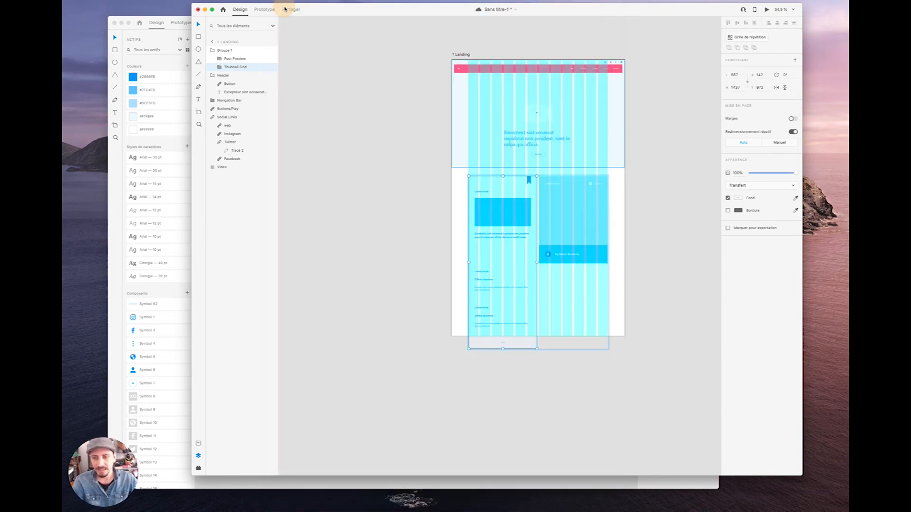
left_click(285, 6)
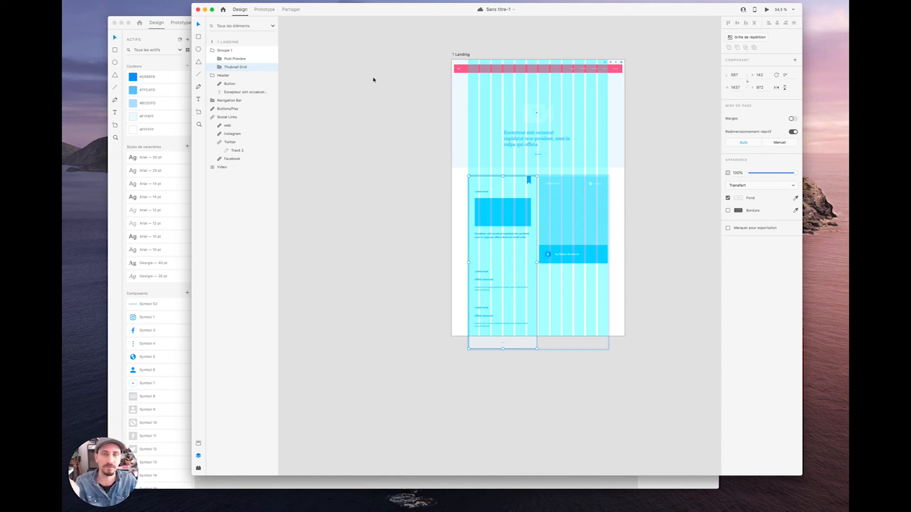
- Centre-align the text of the Georgia heading in the hero section of 1 Landing
left_click_drag(596, 234, 549, 233)
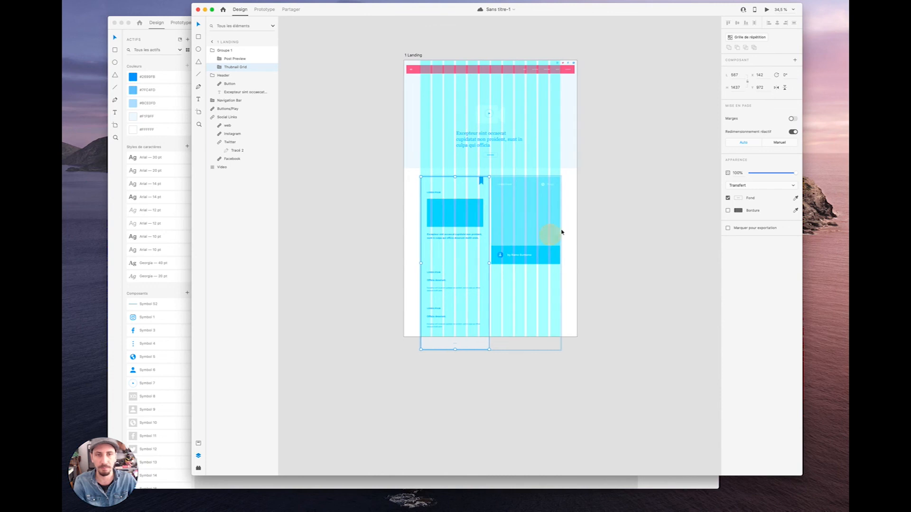
left_click(386, 42)
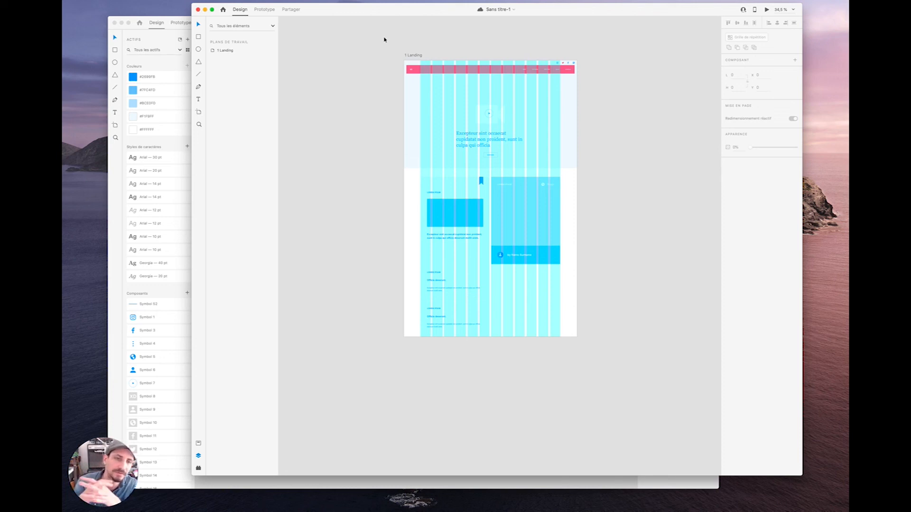
double_click(494, 134)
left_click(740, 196)
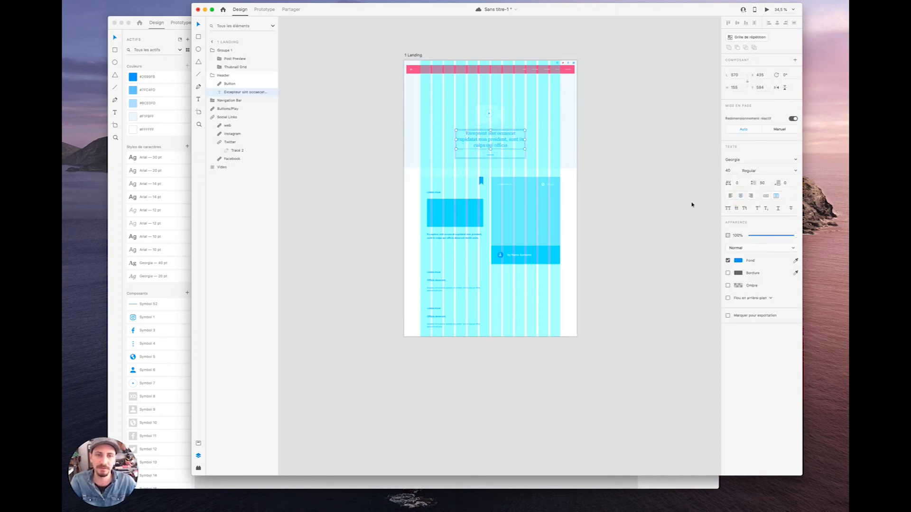